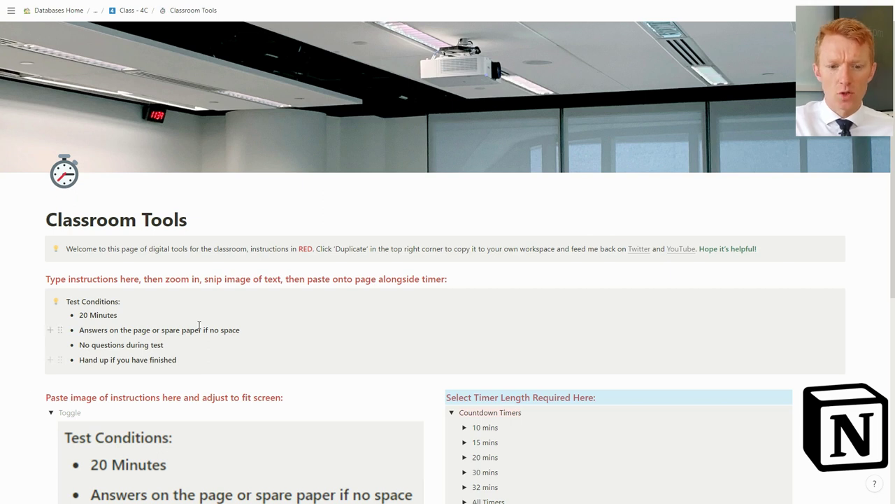
scroll(200, 327, "down", 2)
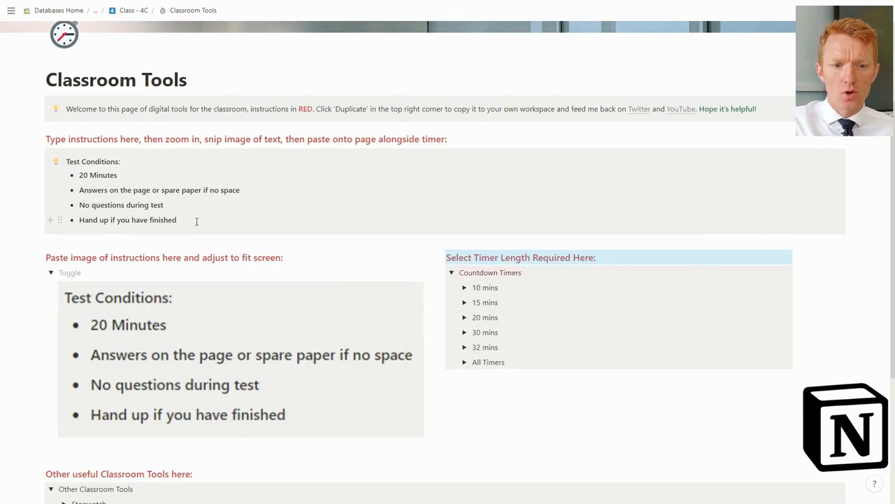
left_click_drag(196, 222, 63, 163)
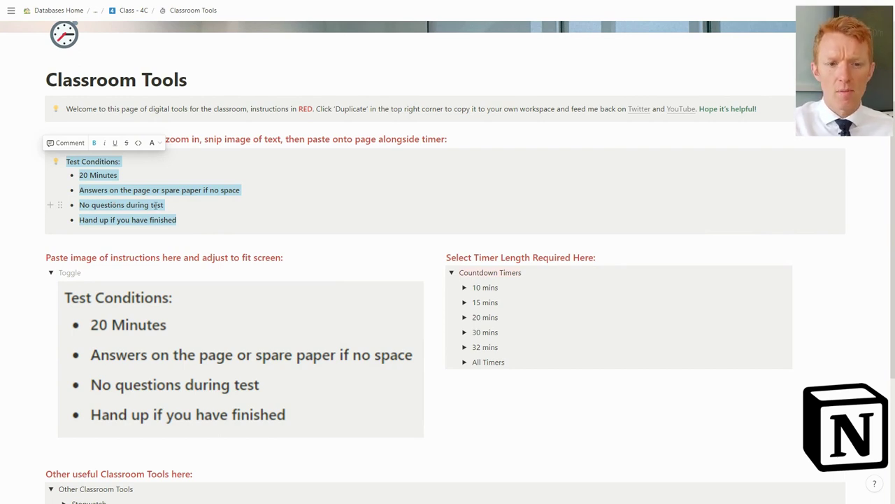
left_click(216, 223)
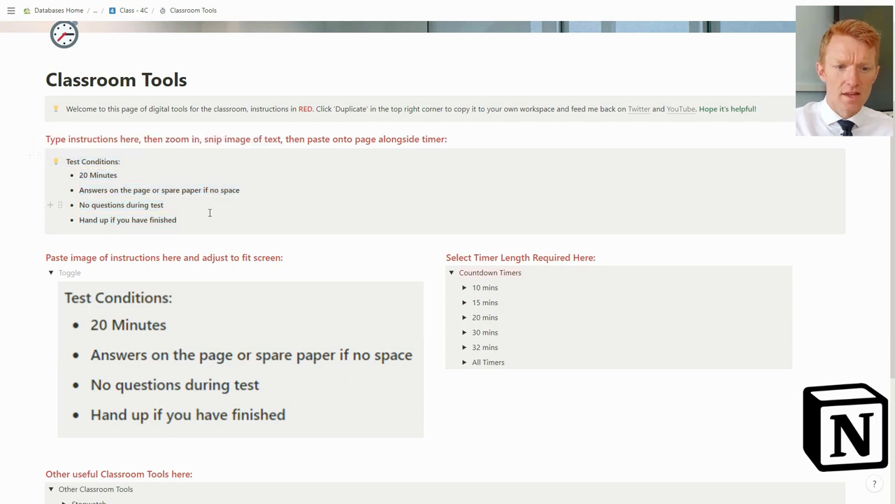
left_click_drag(103, 140, 294, 145)
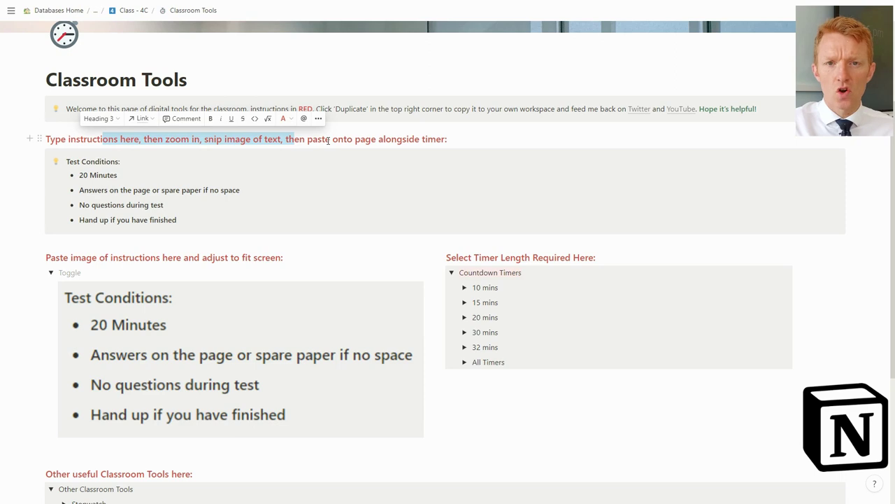
left_click_drag(315, 154, 256, 186)
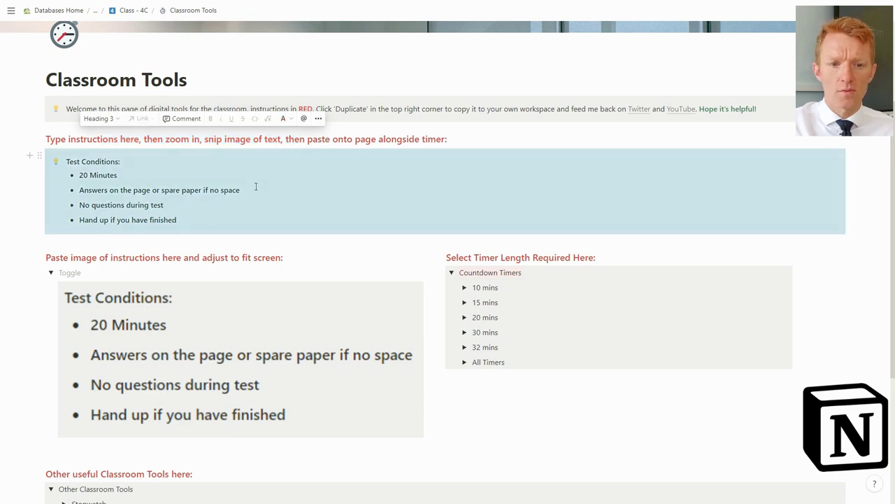
left_click(190, 221)
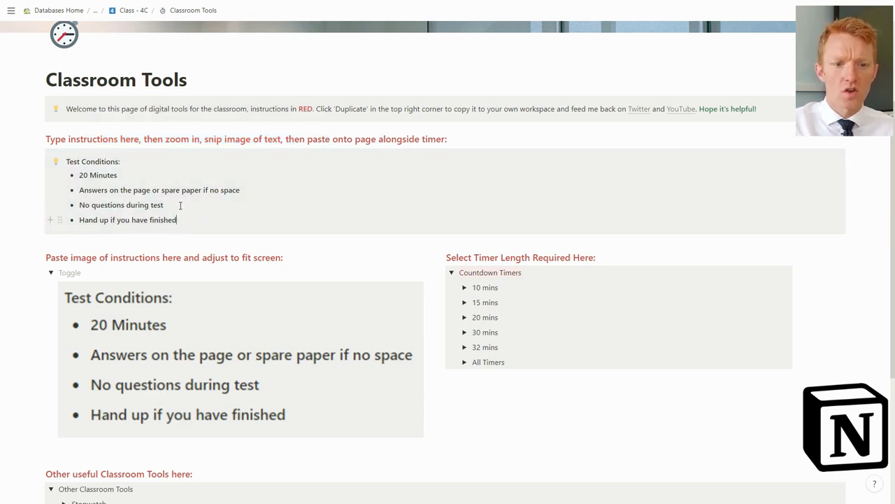
left_click_drag(66, 161, 198, 222)
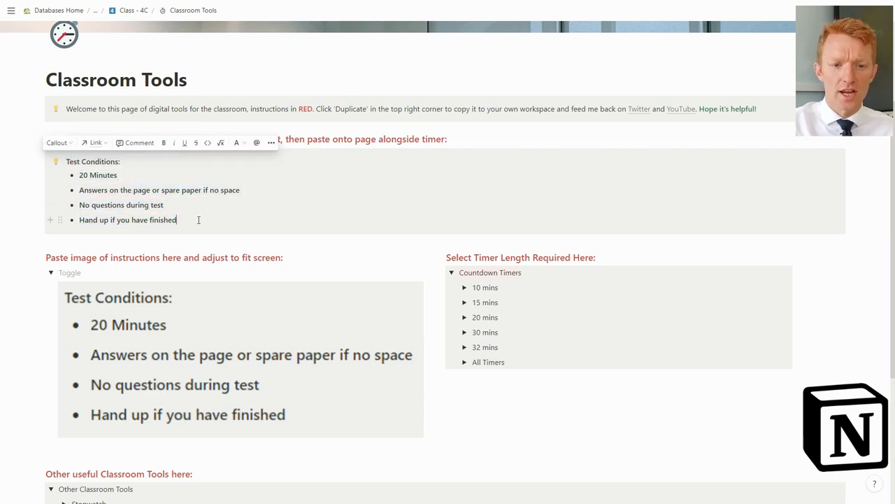
- Add a bold bullet reading "Sit up straight during test" at the end of the Test Conditions list
left_click(195, 189)
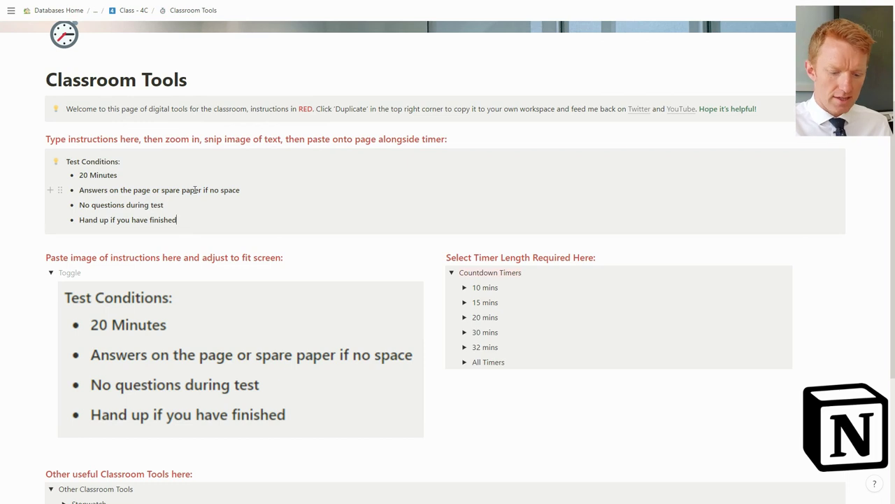
key("Return")
type("Sit up")
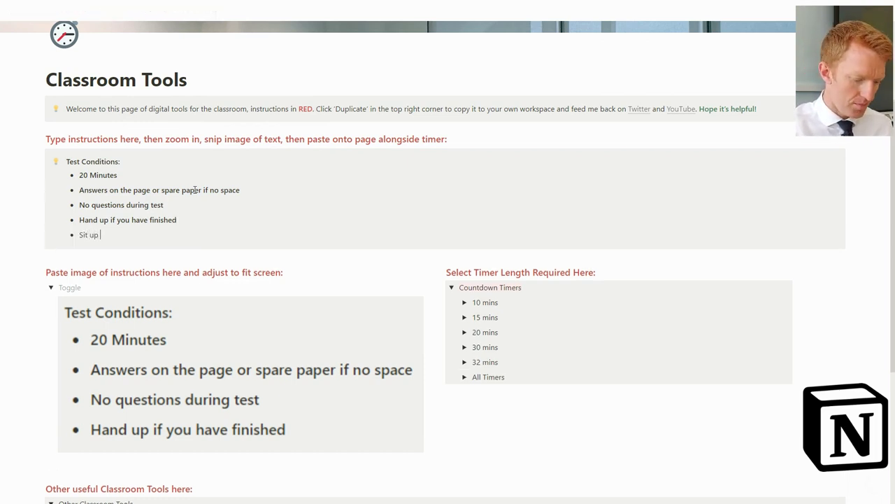
type(" straight during test")
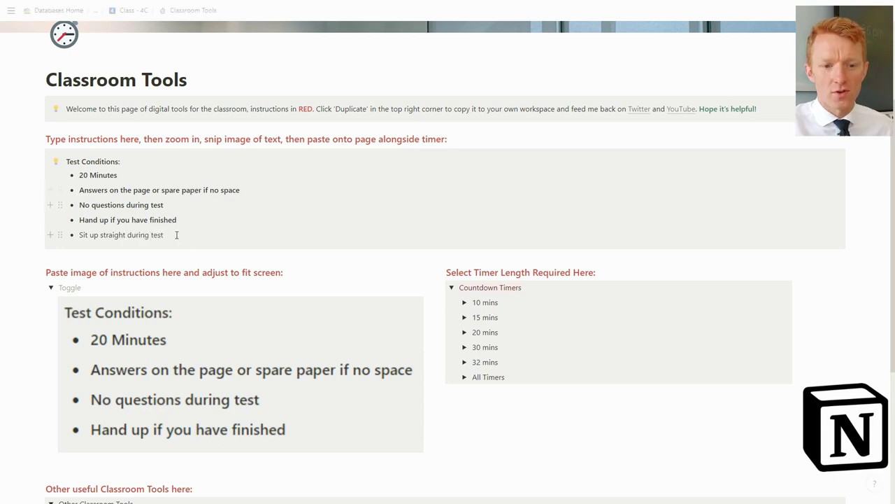
mouse_move(165, 235)
left_mouse_down()
mouse_move(74, 236)
mouse_move(168, 234)
left_mouse_up()
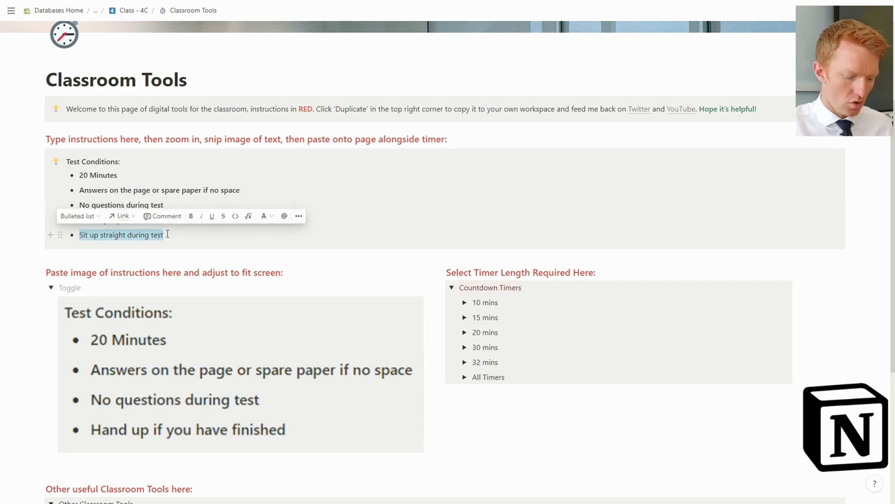
key("ctrl+b")
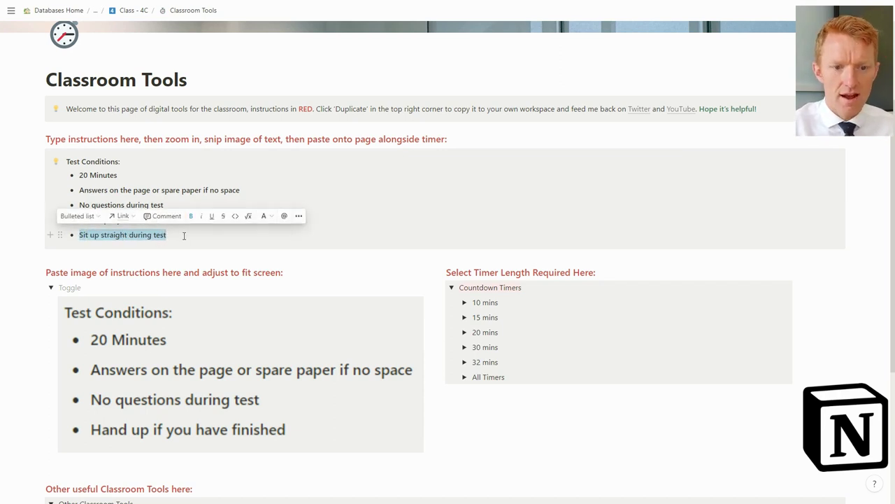
left_click(184, 236)
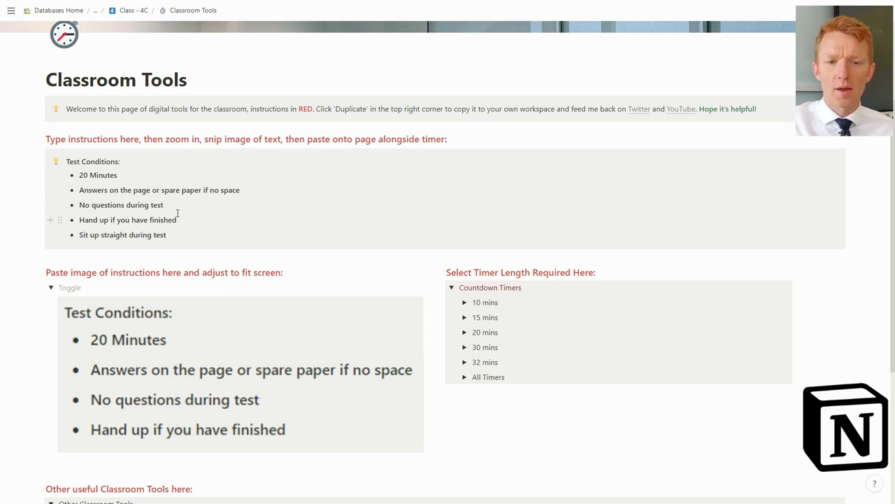
- Capture a screen snip of the Test Conditions heading and all its bullets, and copy it as an image
left_click(448, 32)
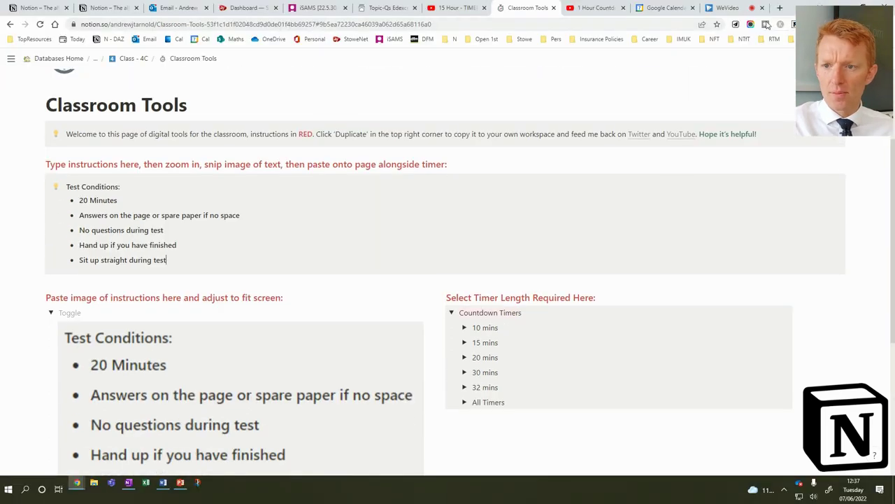
left_click(752, 25)
left_click(728, 77)
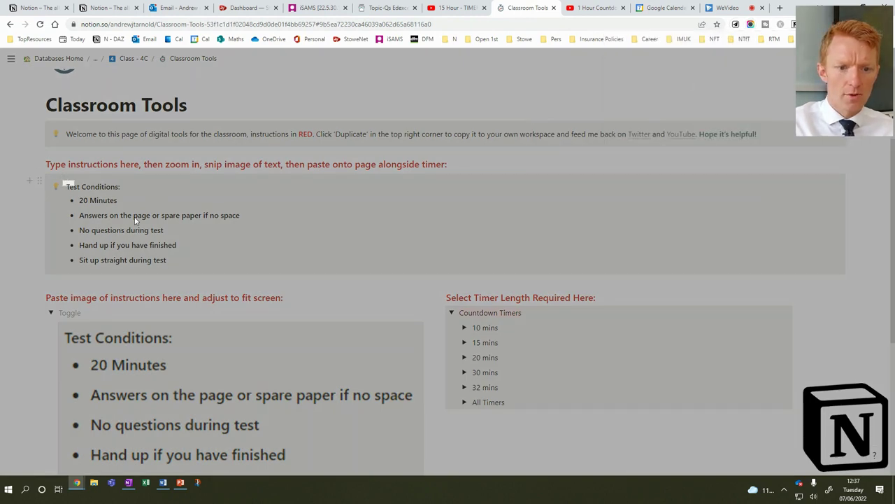
left_click_drag(63, 180, 253, 268)
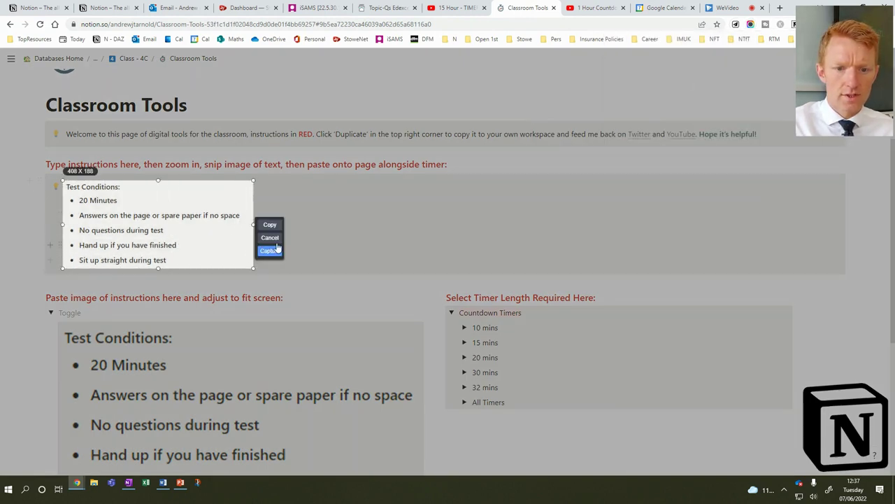
left_click(271, 223)
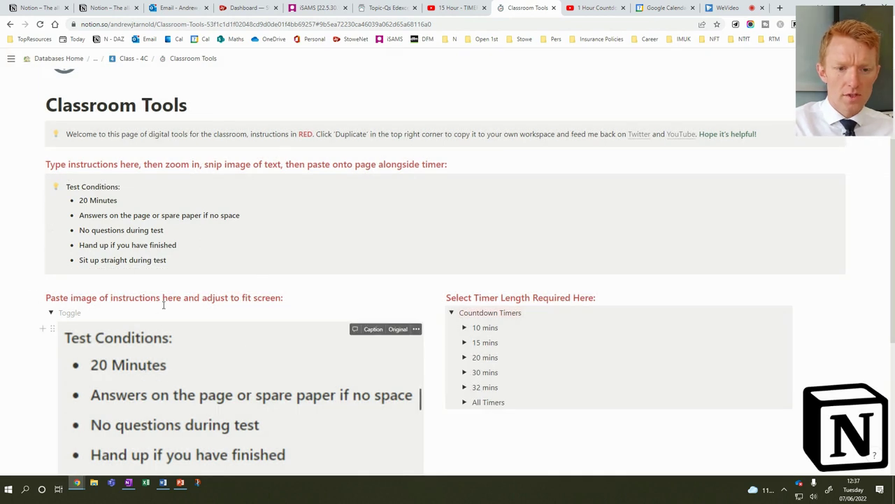
- Replace the old instructions image inside the toggle with the copied snip of the Test Conditions list
left_click(148, 371)
key("Delete")
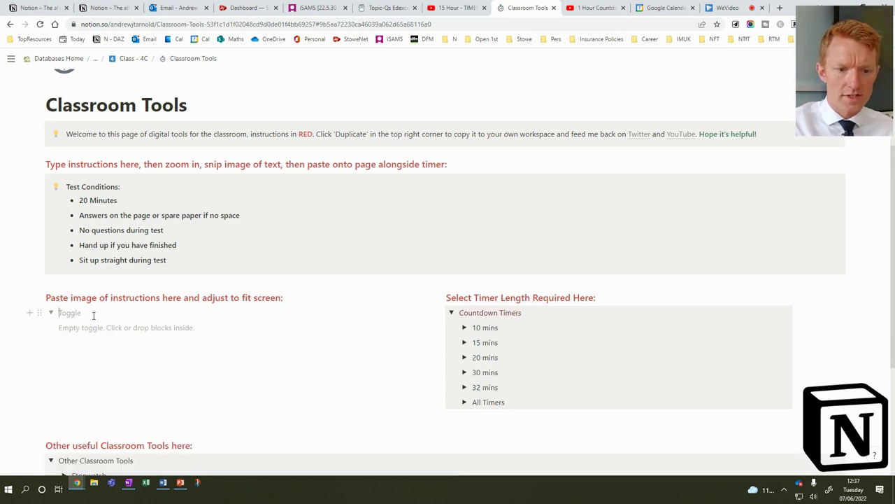
key("ctrl+v")
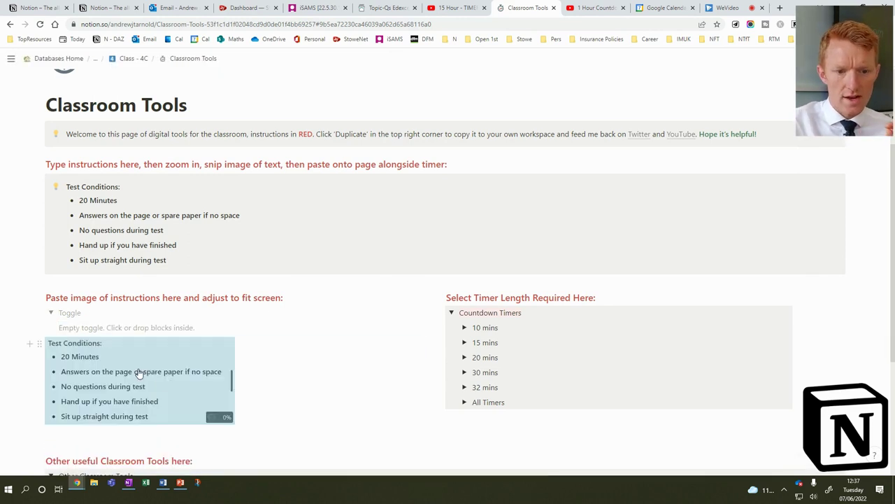
left_click_drag(140, 366, 294, 335)
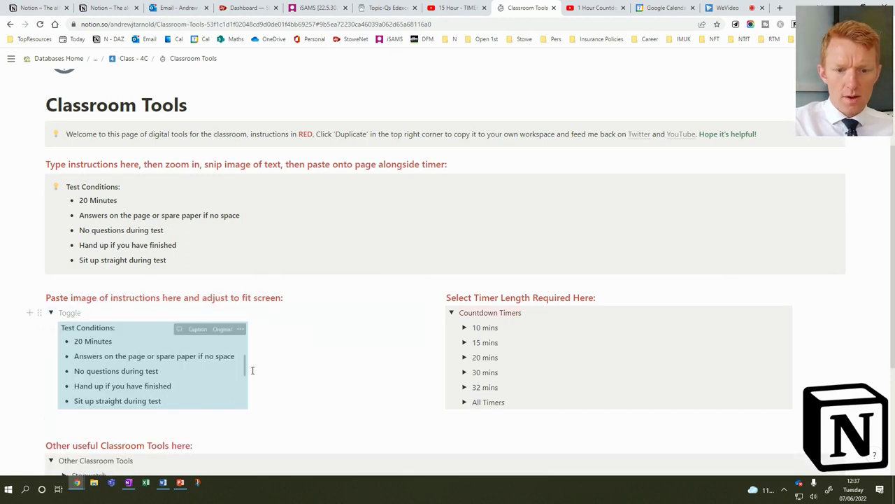
- Enlarge the instructions image and move the column divider so the image fills a slightly narrower column beside the countdown timers
left_click_drag(245, 367, 441, 387)
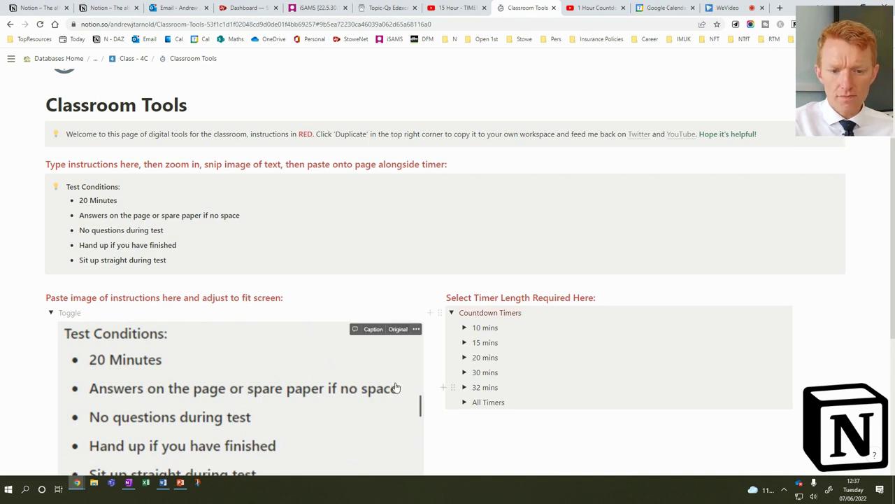
scroll(396, 388, "down", 2)
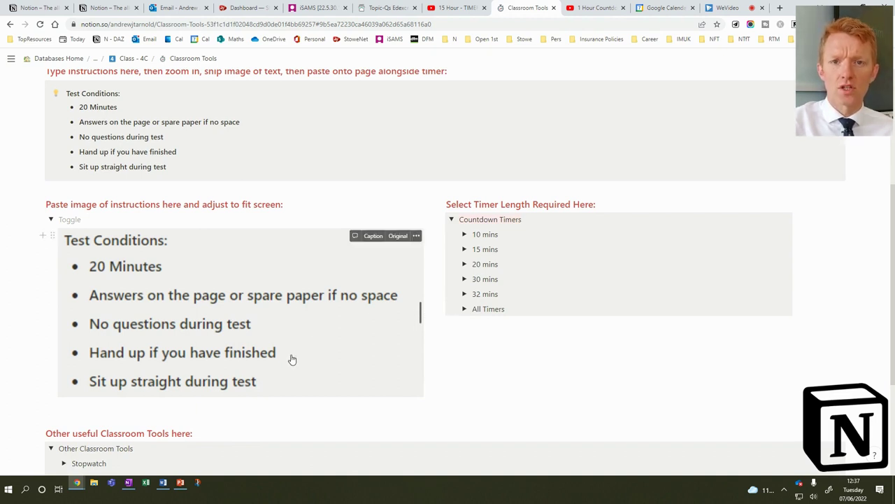
left_click_drag(421, 312, 369, 305)
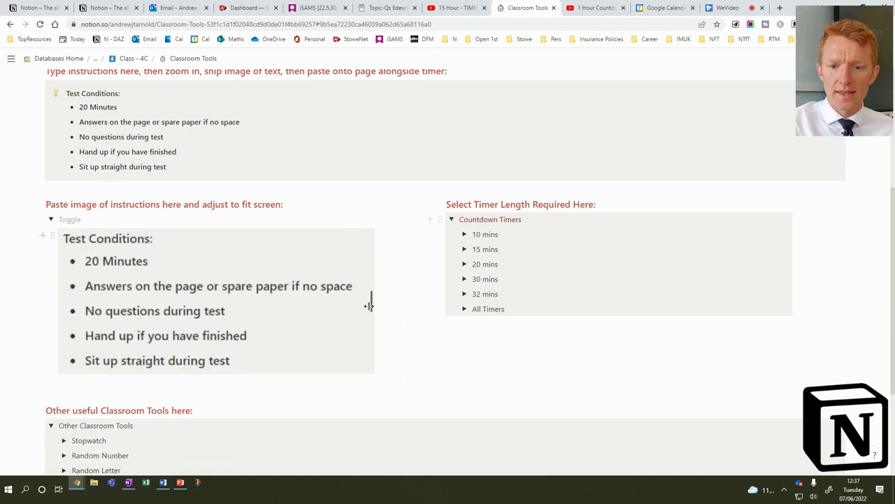
left_click_drag(432, 248, 371, 275)
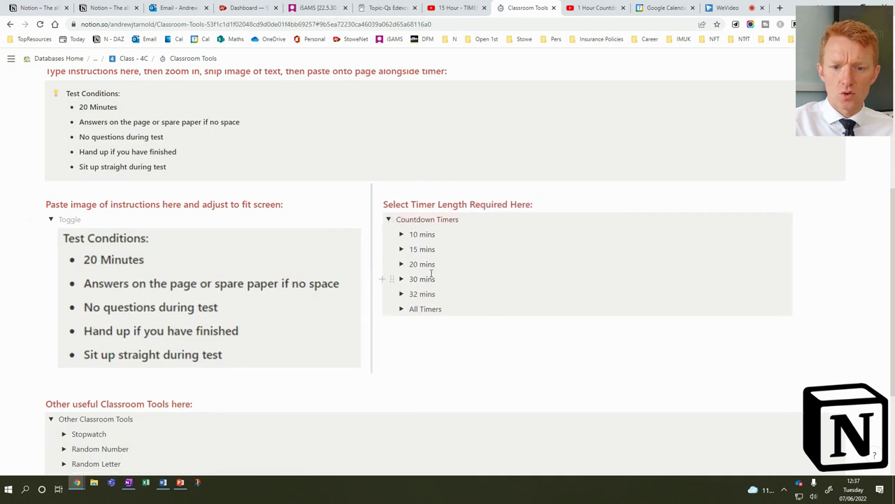
left_click_drag(432, 273, 467, 269)
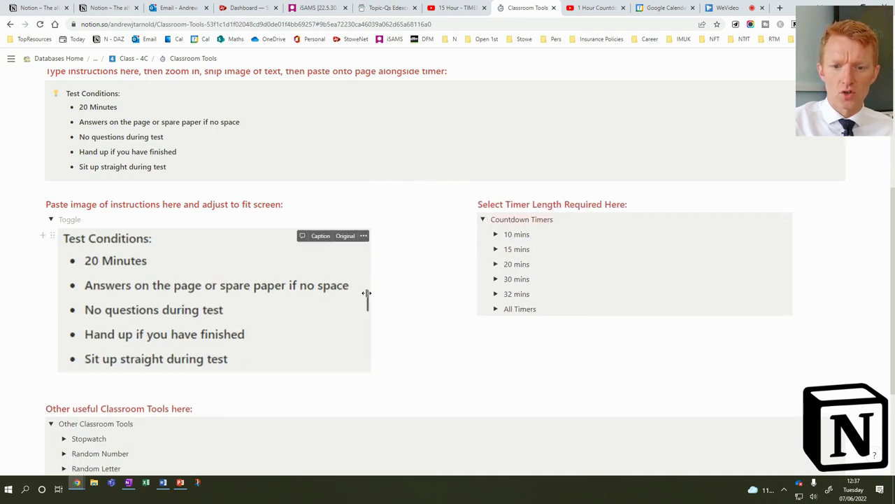
left_click_drag(366, 296, 414, 298)
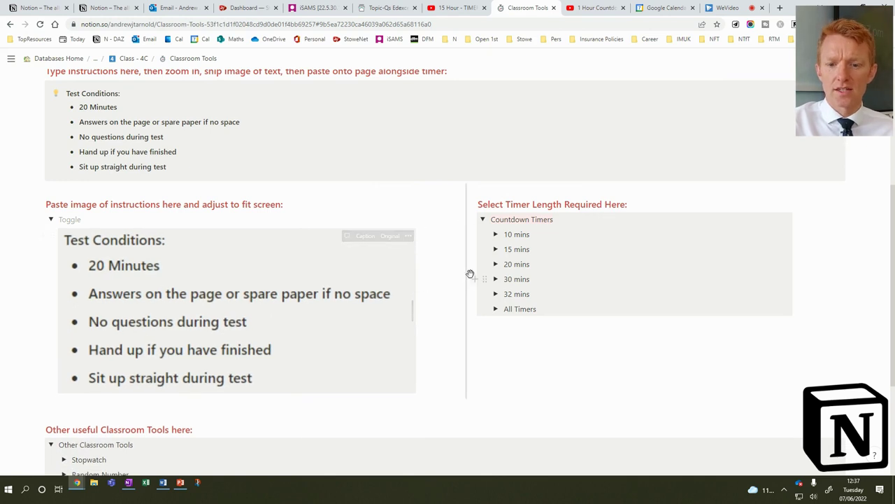
left_click_drag(466, 275, 410, 275)
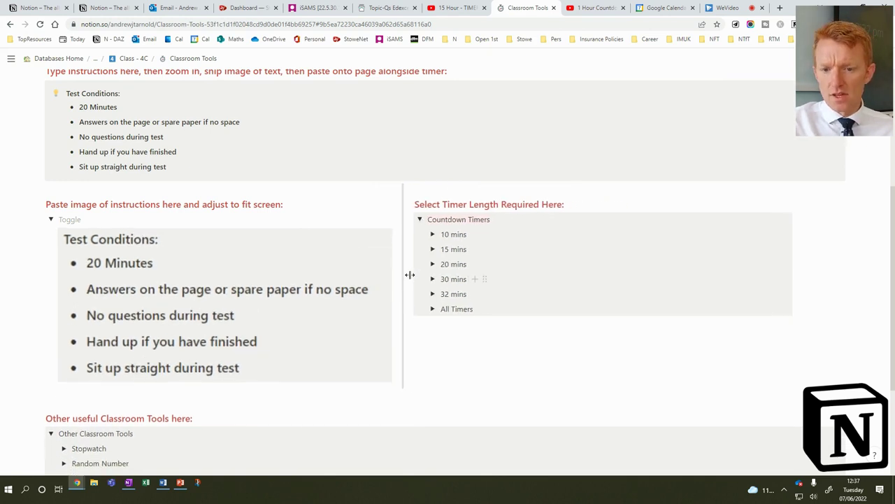
- Preview the embedded 10 mins and 15 mins countdown timers, collapsing each toggle after viewing
left_click(433, 234)
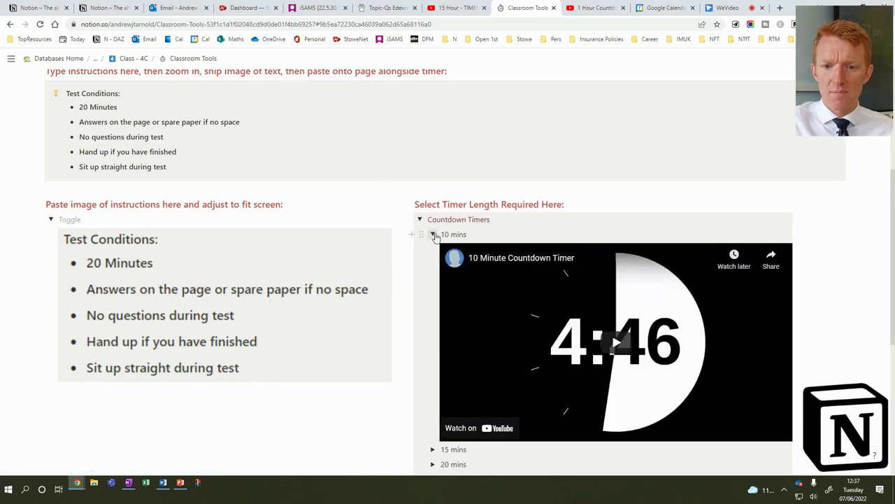
left_click(433, 235)
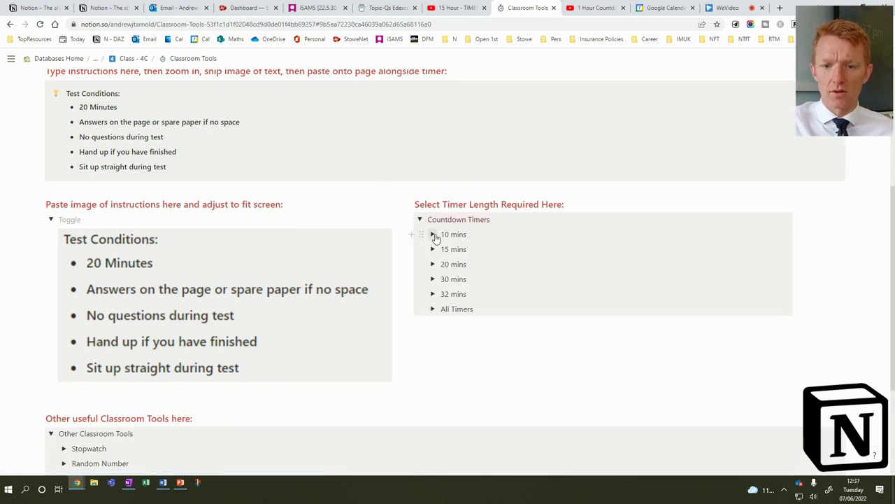
left_click(433, 235)
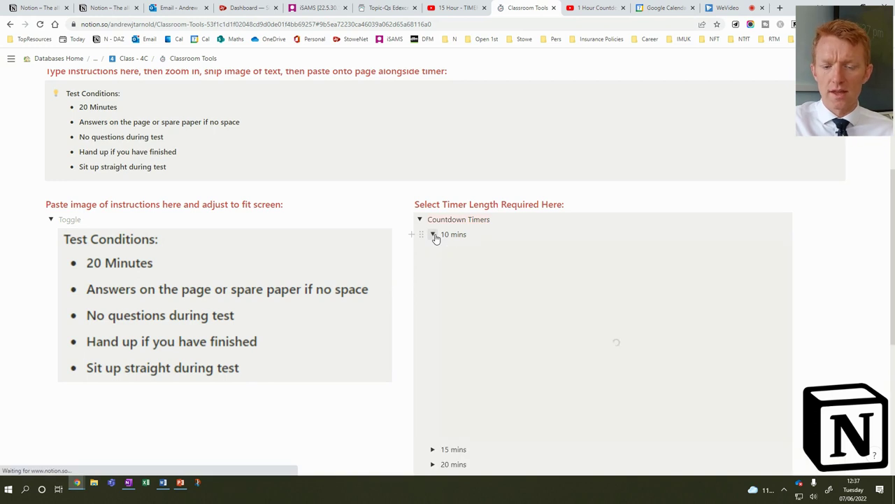
left_click(433, 235)
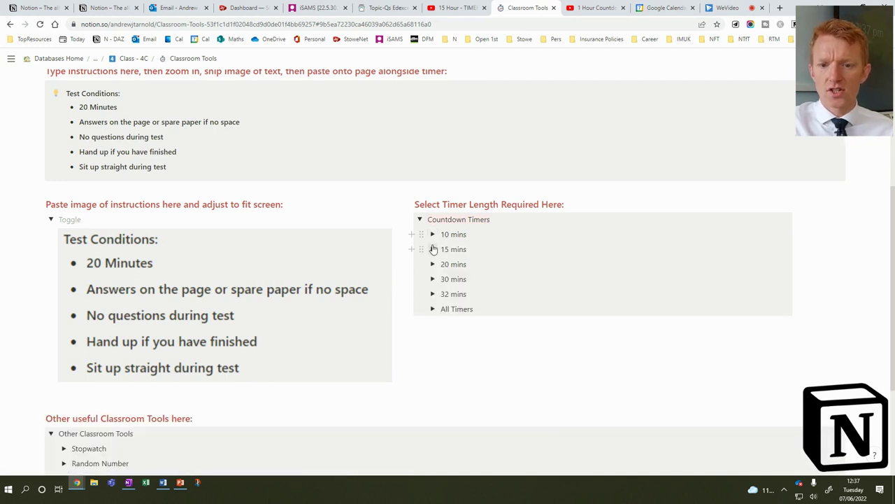
left_click(433, 249)
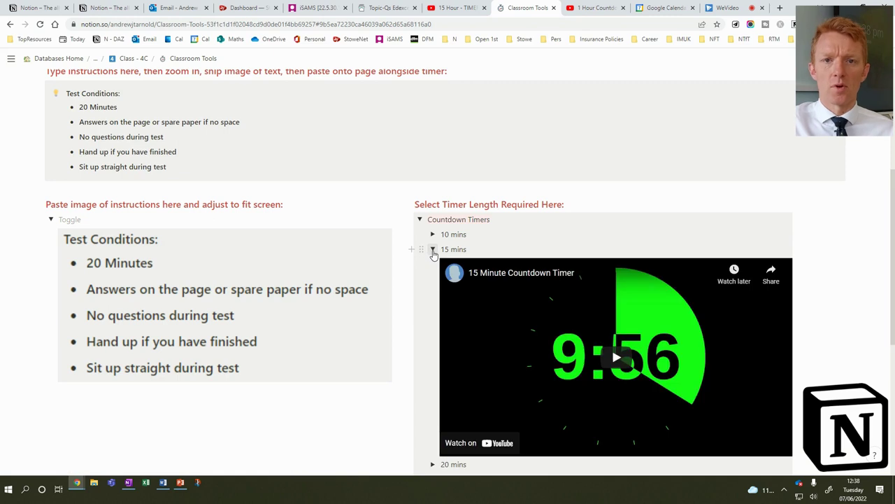
left_click(432, 250)
- Expand the 10 mins toggle, play its countdown timer video, and collapse the toggle again
left_click(433, 235)
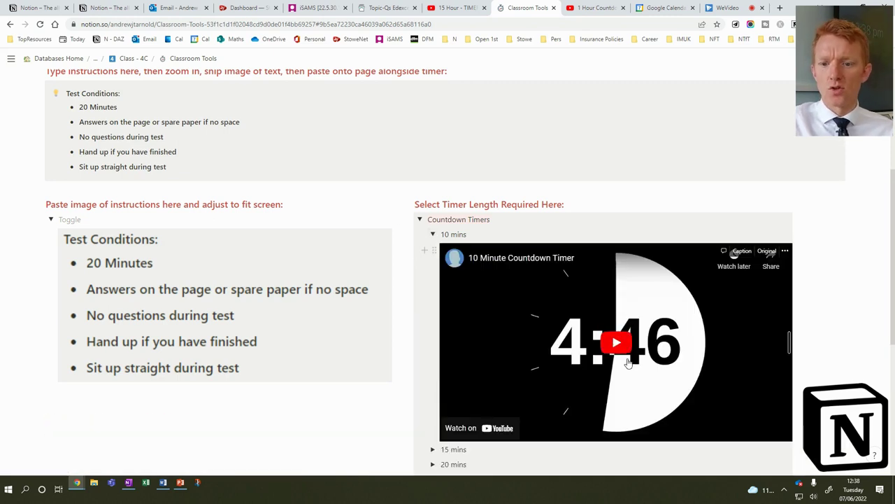
left_click(615, 335)
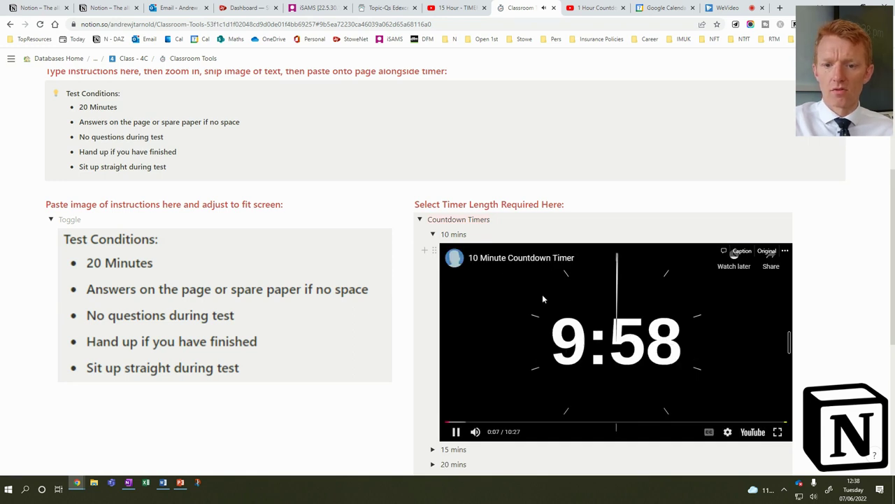
left_click(432, 235)
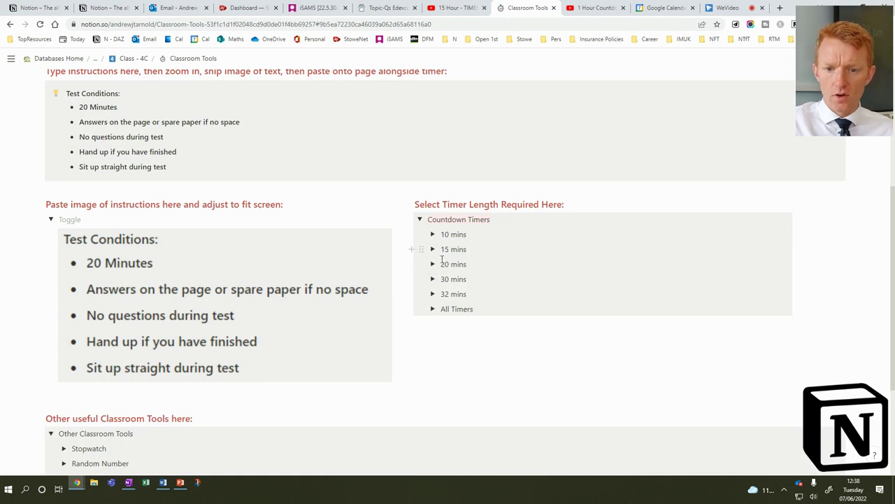
- Preview the 1 Hour Countdown Timer video in the 32 mins toggle and collapse the toggle again
left_click(431, 295)
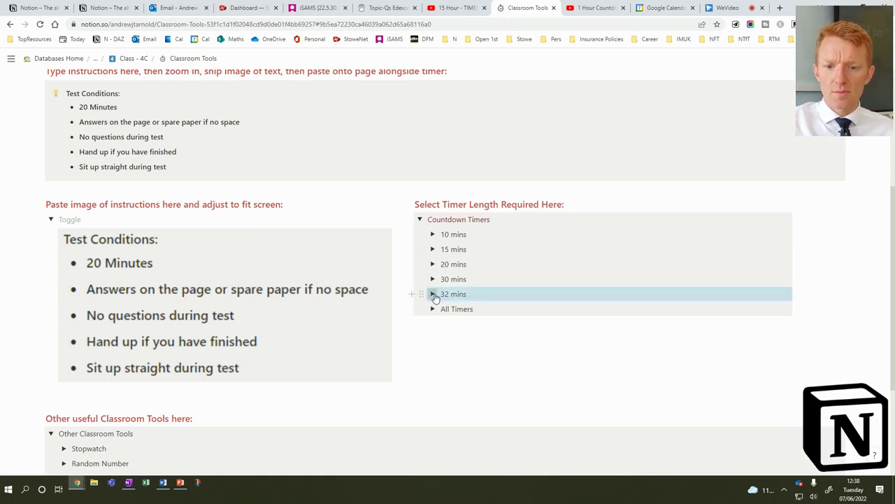
scroll(500, 306, "down", 2)
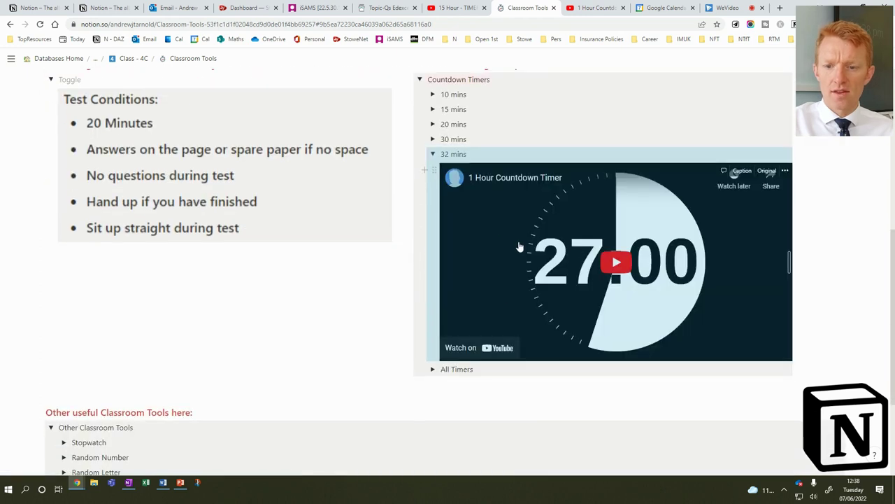
left_click(433, 155)
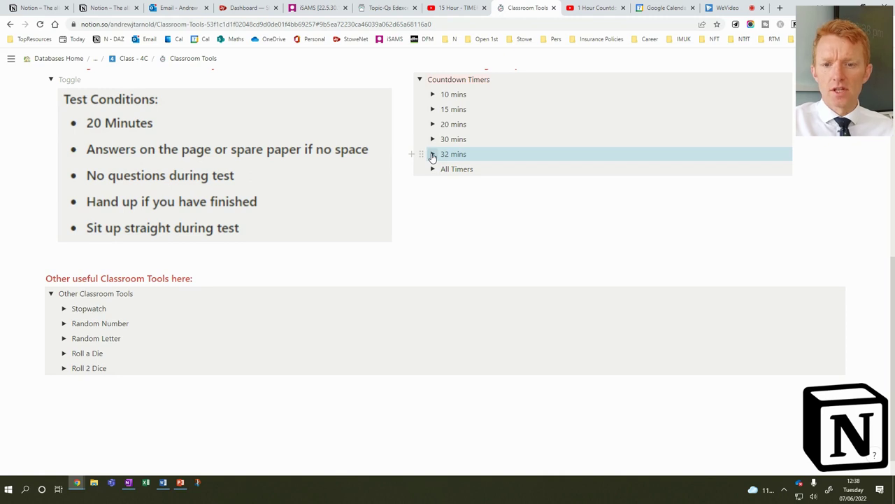
- Add a toggle named "37 mins" below the 32 mins toggle in the Countdown Timers list and expand it
left_click(578, 152)
key("Return")
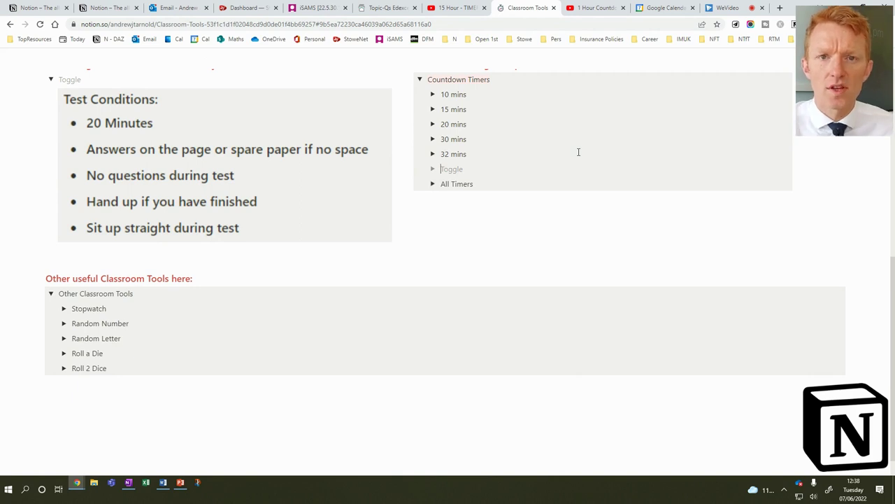
type("37")
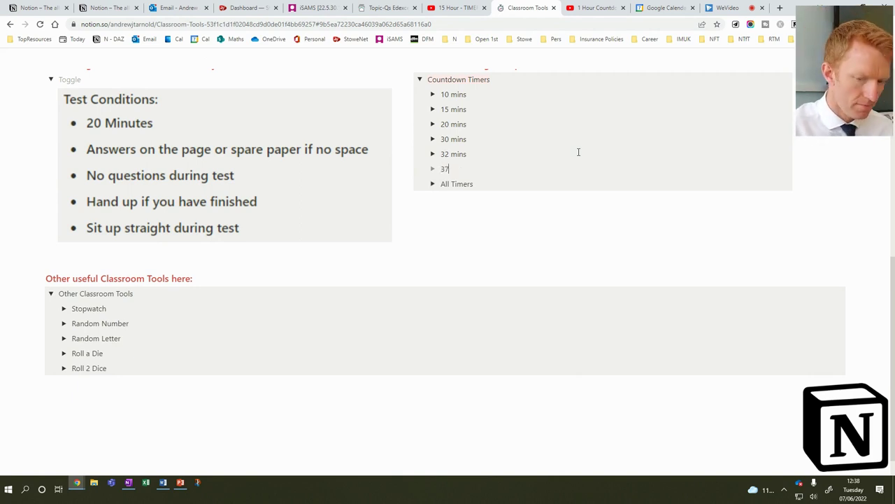
type(" min")
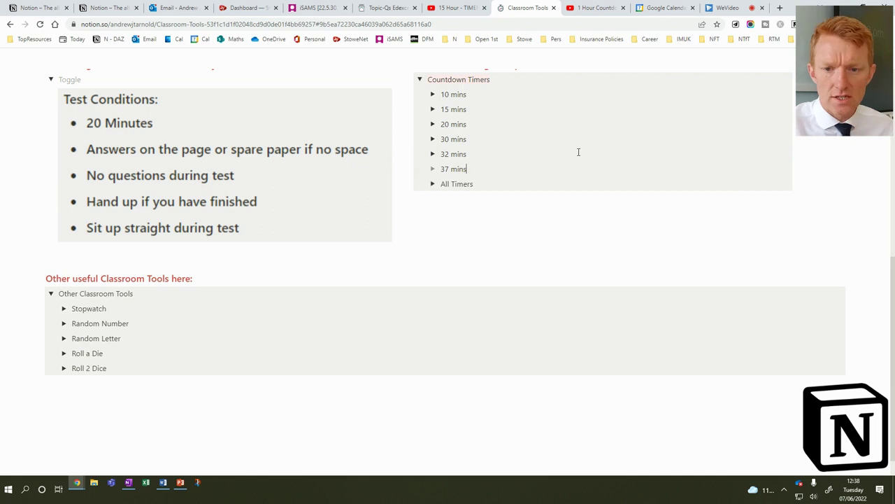
type("s")
left_click(433, 168)
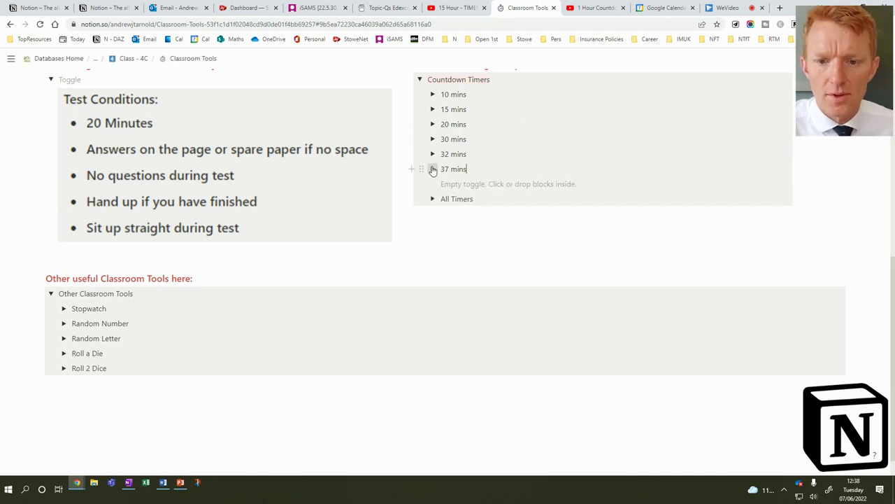
left_click(473, 170)
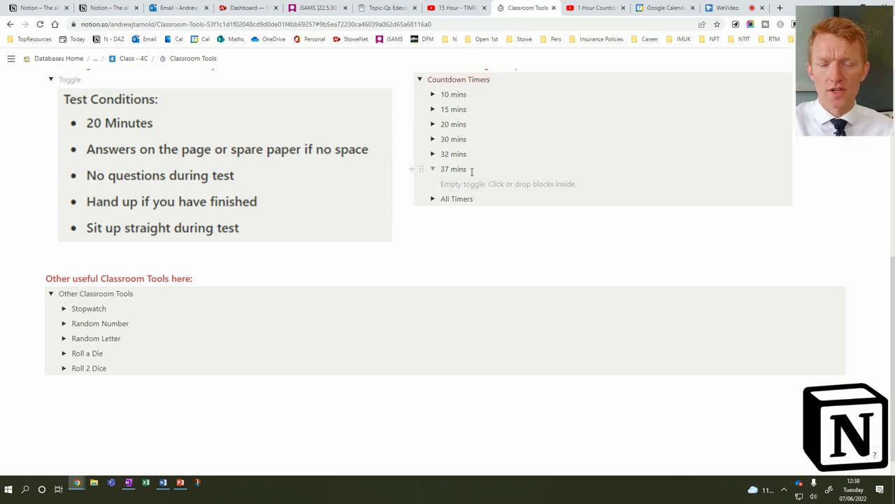
- Switch to the 1 Hour Countdown Timer video on YouTube and pause it where the timer shows 37:00
left_click(585, 8)
left_click(553, 203)
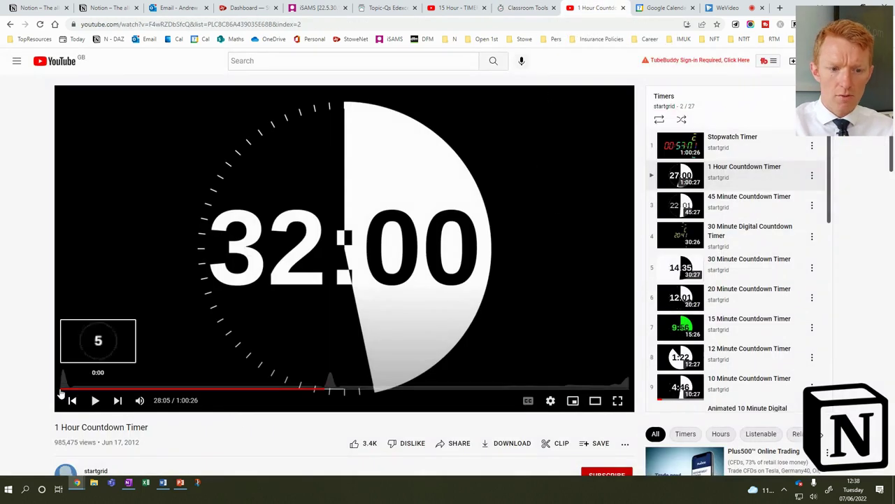
left_click(62, 389)
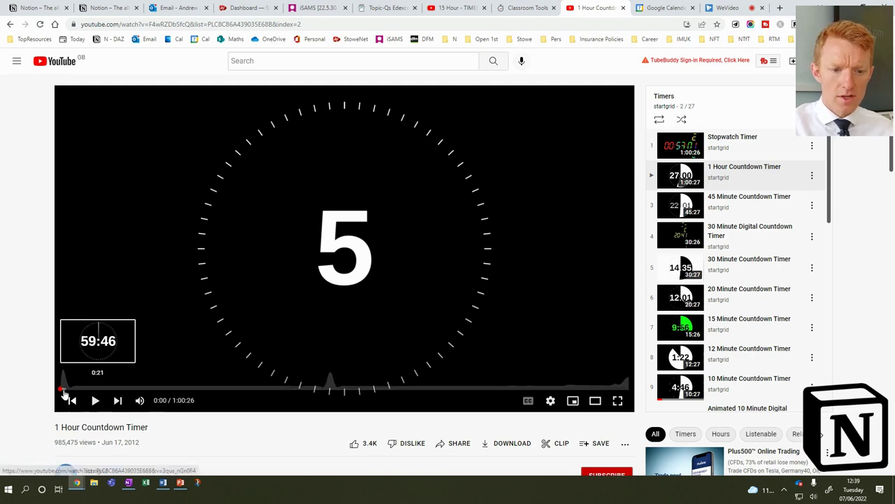
left_click(64, 389)
left_click_drag(78, 392, 296, 390)
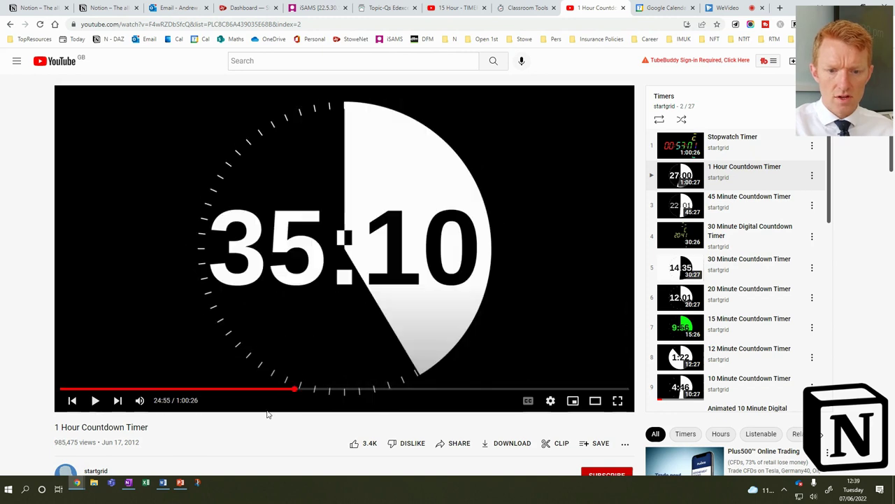
left_click(95, 402)
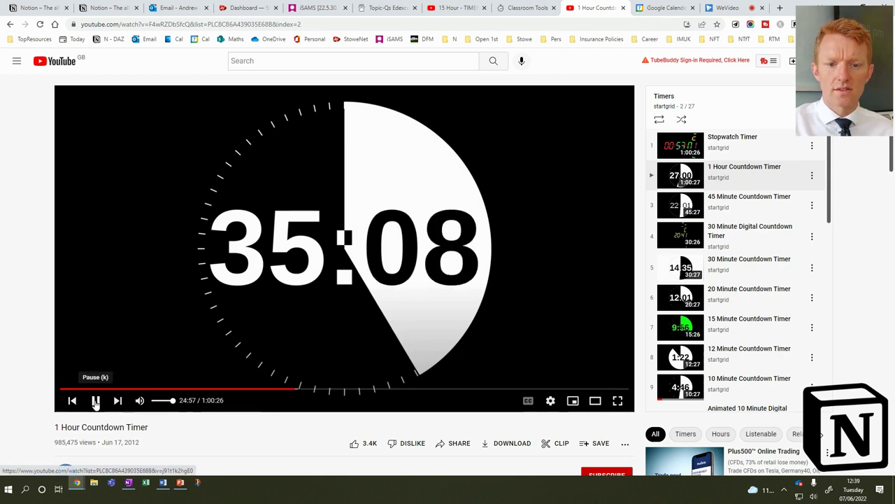
left_click_drag(297, 391, 275, 392)
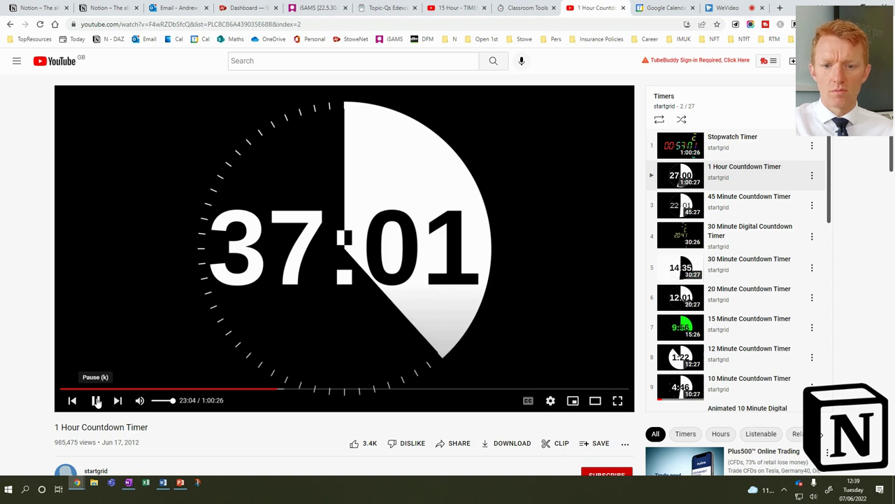
left_click(96, 400)
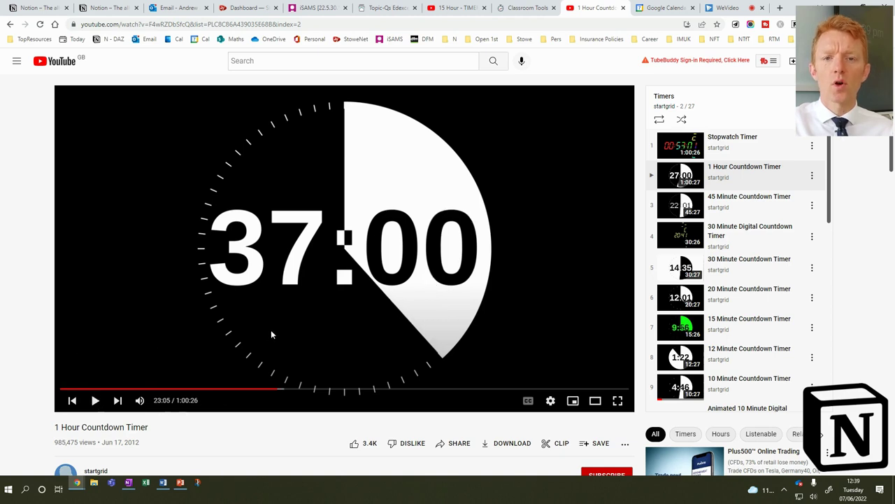
- Copy the video's share link with the start time set to 23:05
left_click(448, 444)
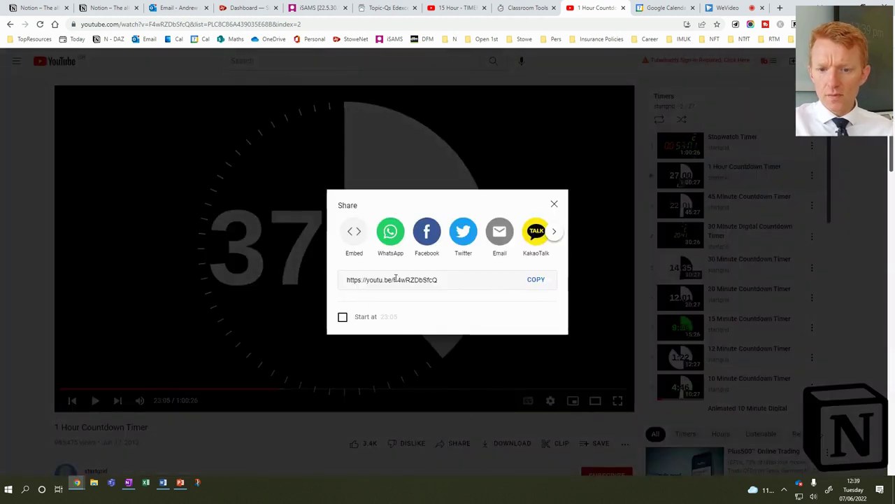
left_click(536, 281)
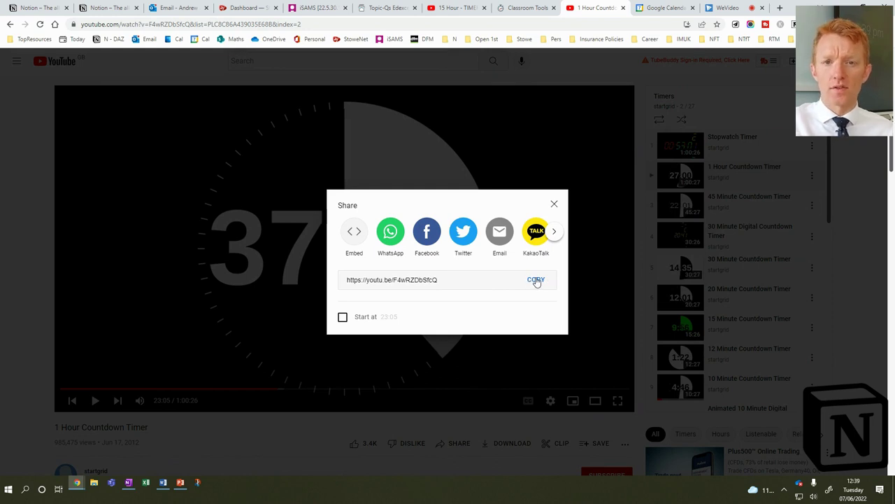
left_click(342, 317)
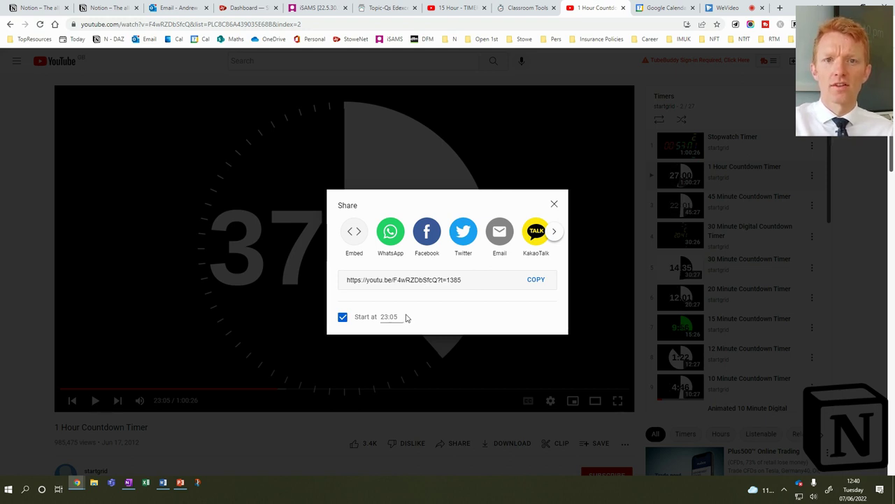
left_click(536, 279)
- Return to the Classroom Tools page in Notion and embed the copied video link inside the 37 mins toggle
left_click(530, 6)
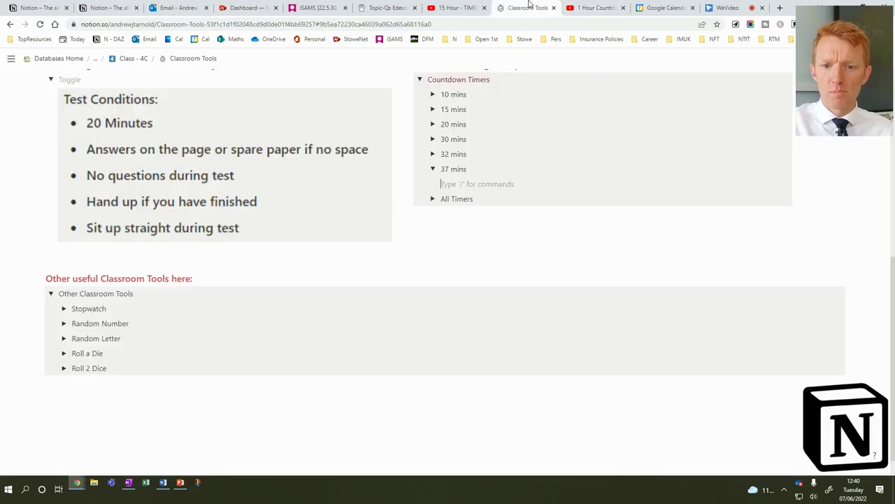
left_click(456, 184)
key("ctrl+v")
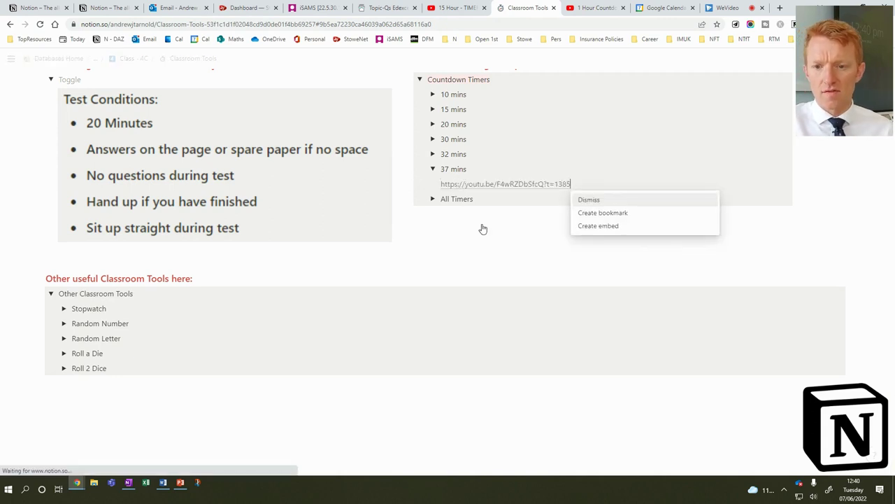
left_click(603, 227)
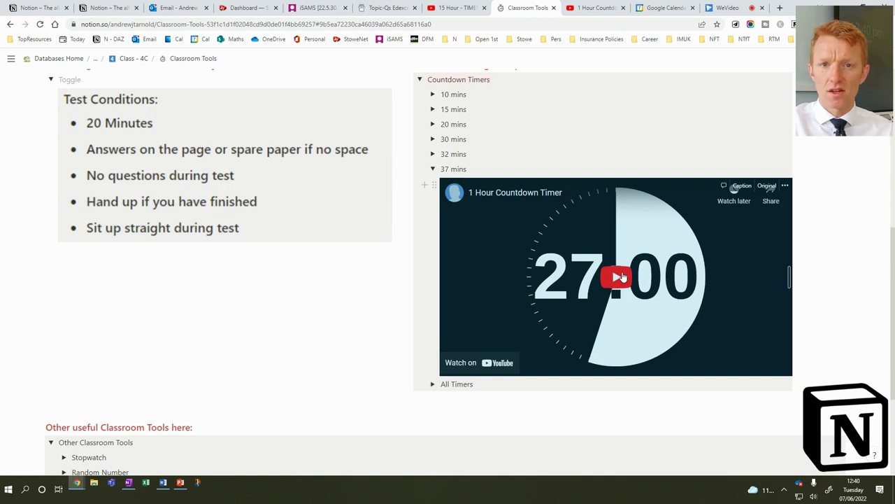
- Test the embedded 37 mins timer by playing and pausing it, dismiss the video suggestions, and collapse the toggle
left_click(622, 276)
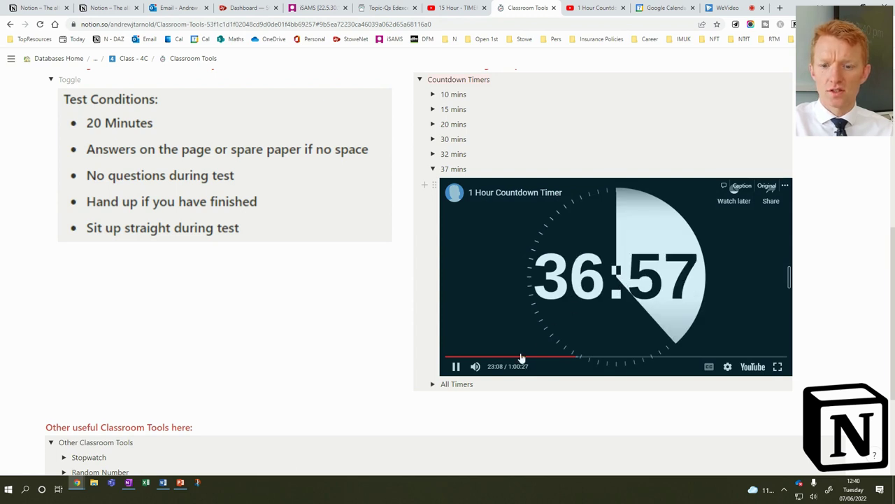
left_click(455, 367)
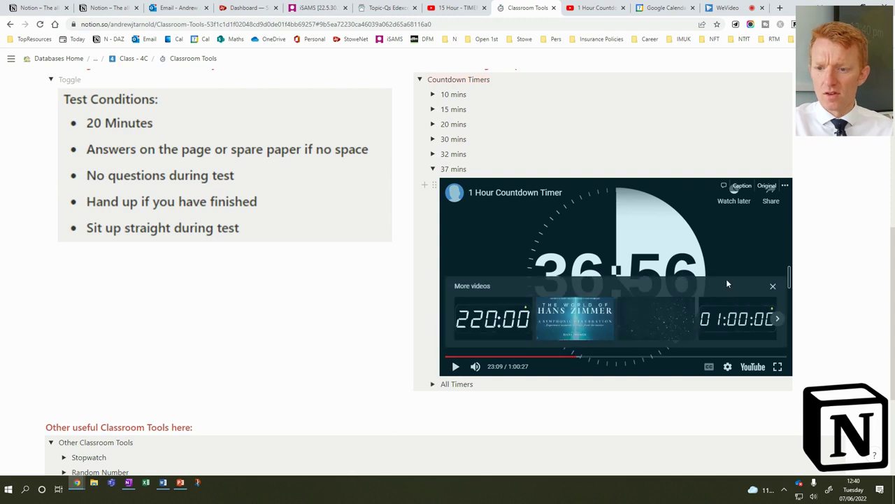
left_click(774, 287)
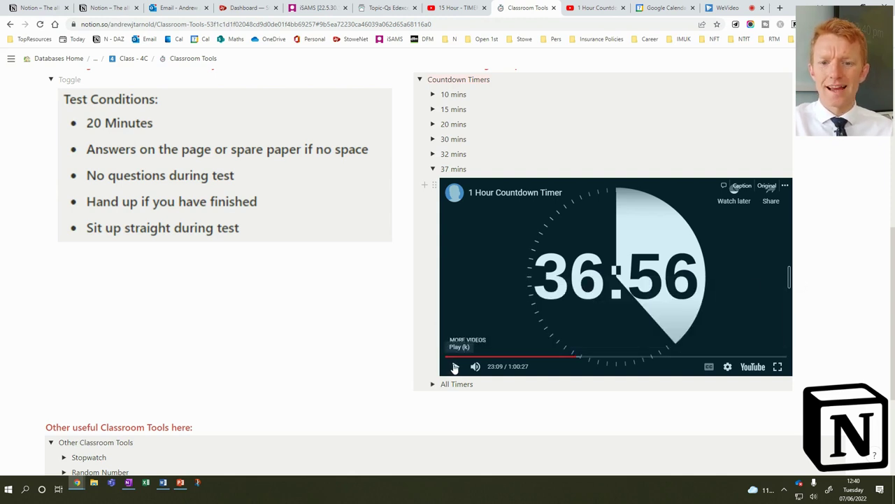
left_click(433, 168)
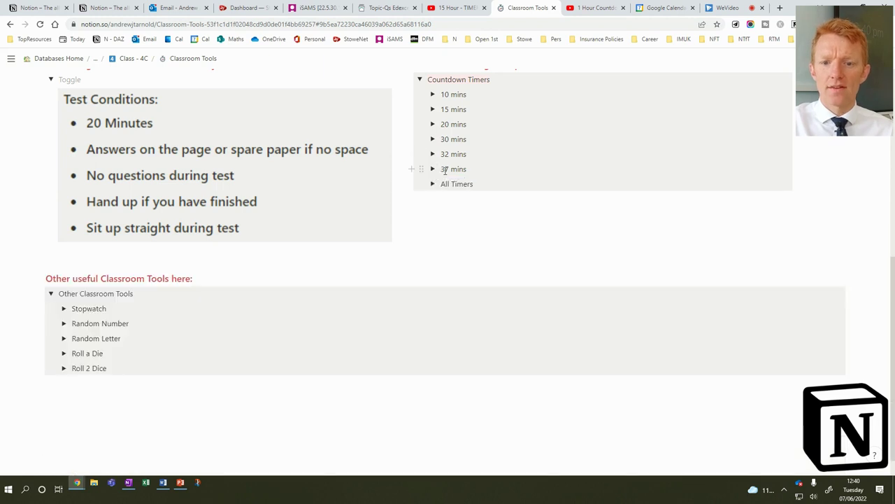
- Reopen the 37 mins toggle, play its timer from the preset start time, and collapse the toggle
left_click_drag(475, 169, 435, 173)
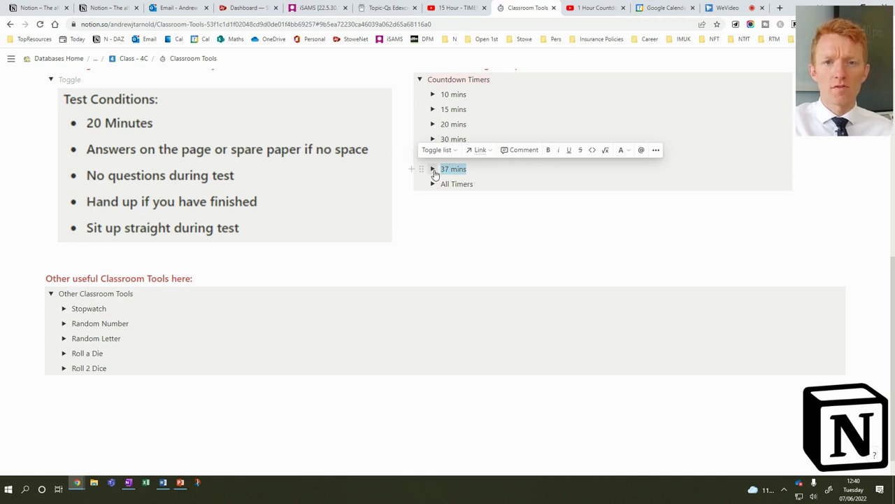
left_click(434, 171)
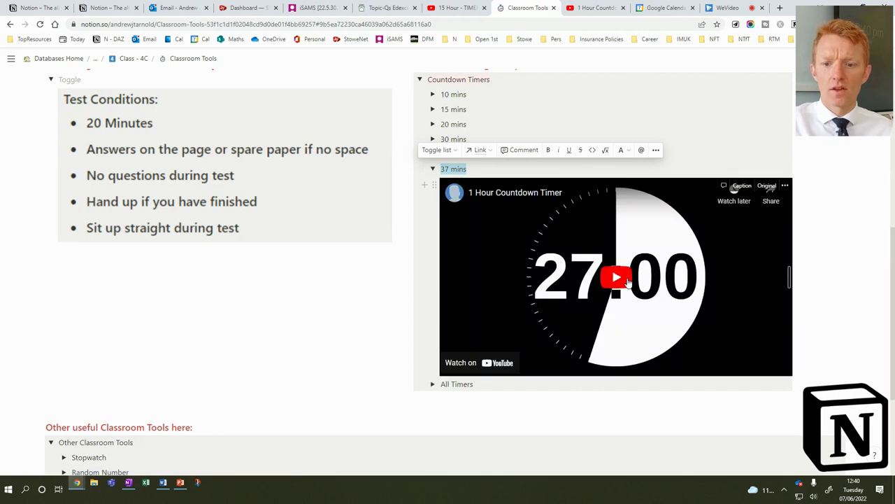
left_click(618, 277)
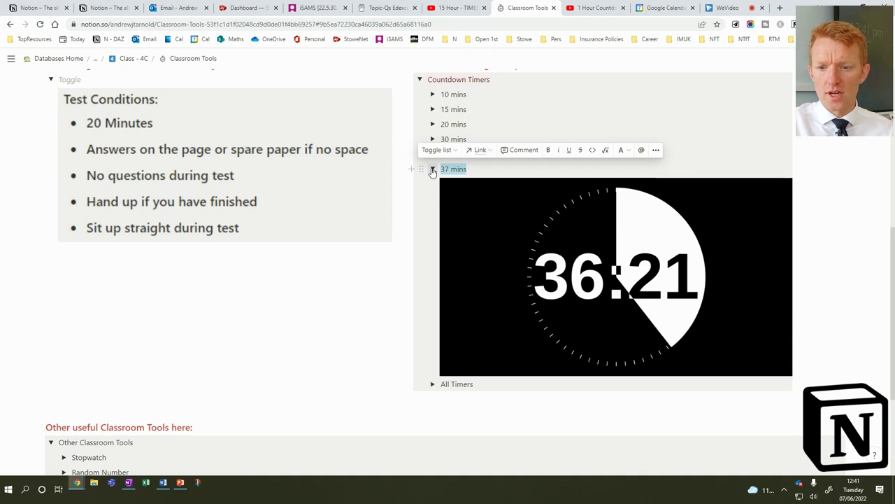
mouse_move(618, 271)
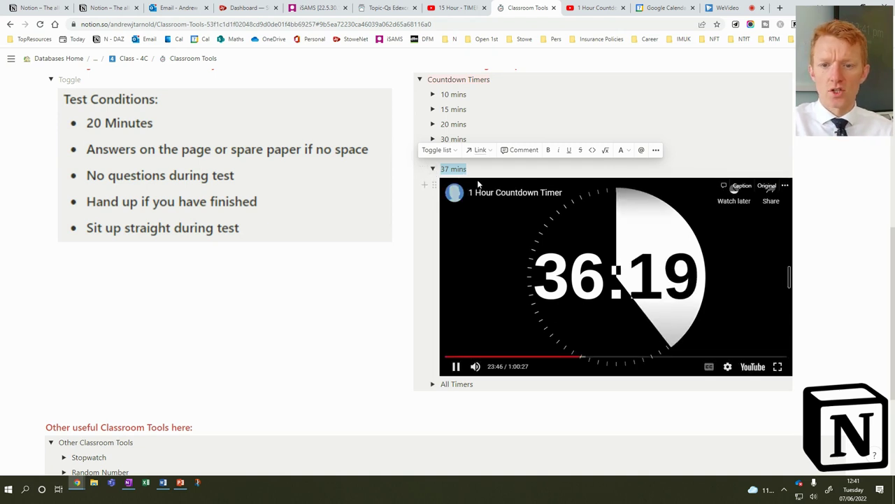
left_click(433, 169)
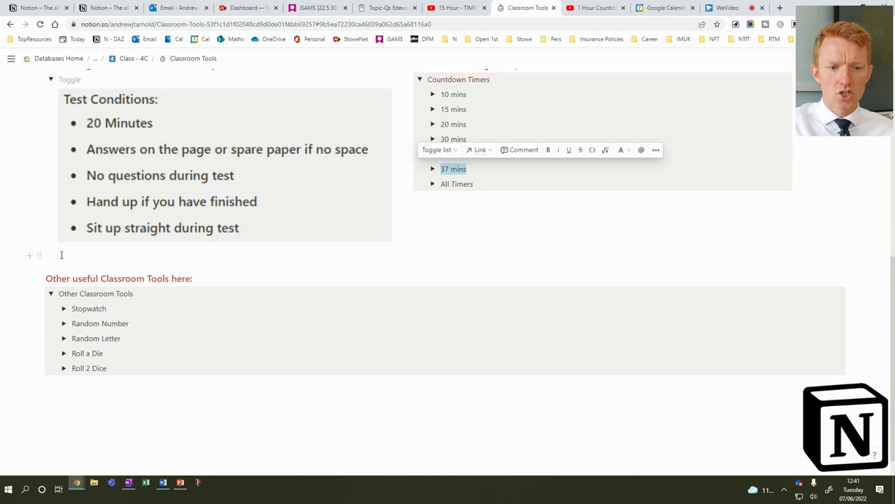
- Collapse and re-expand the Other Classroom Tools list, and open its Stopwatch toggle
left_click(50, 294)
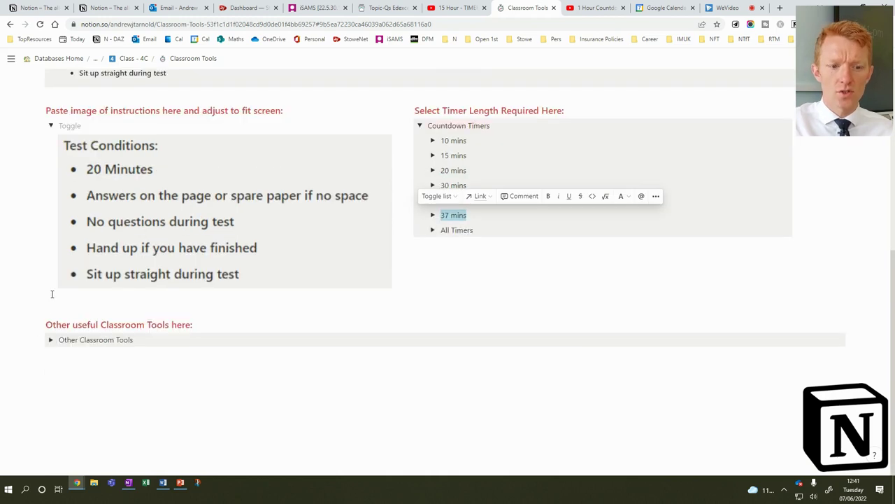
left_click(50, 341)
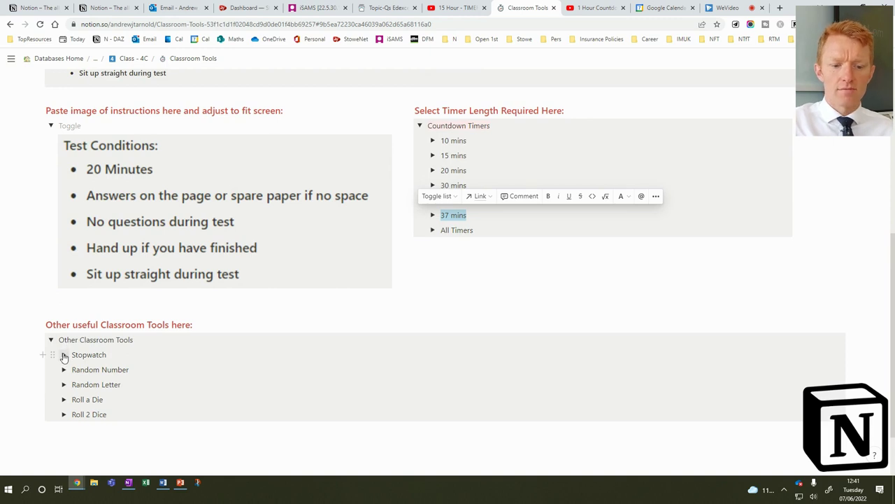
scroll(65, 357, "down", 1)
left_click(64, 280)
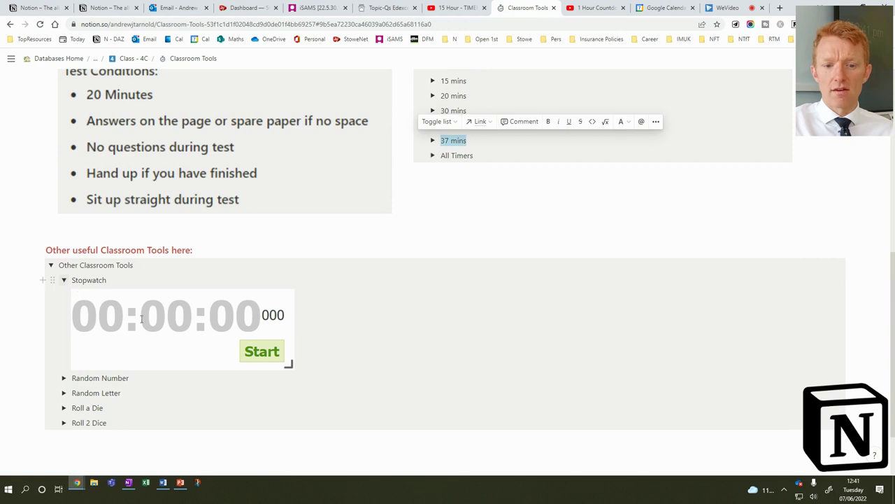
- Try out the embedded stopwatch by starting, pausing, resetting and restarting it
left_click(261, 351)
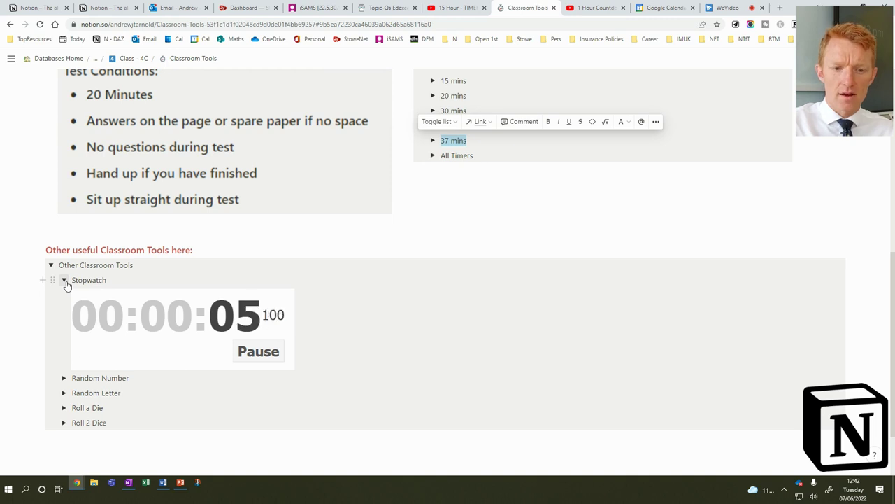
left_click(264, 353)
left_click(150, 356)
left_click(254, 355)
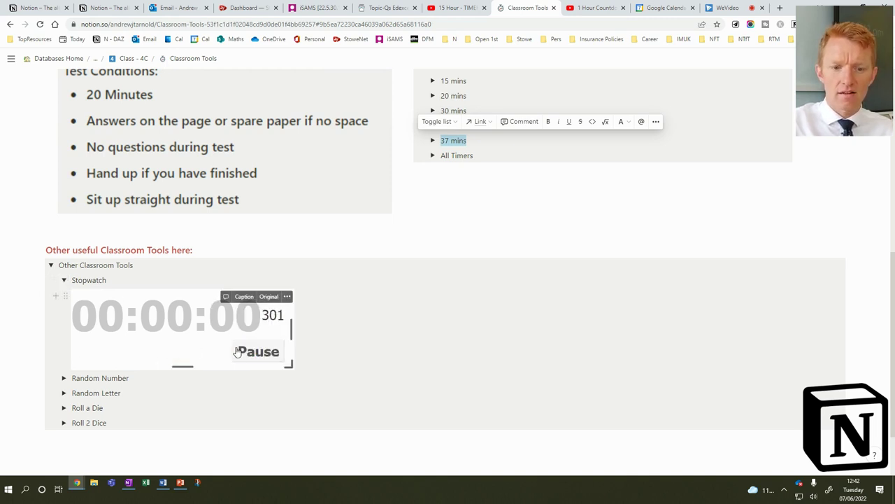
left_click(260, 354)
left_click(240, 353)
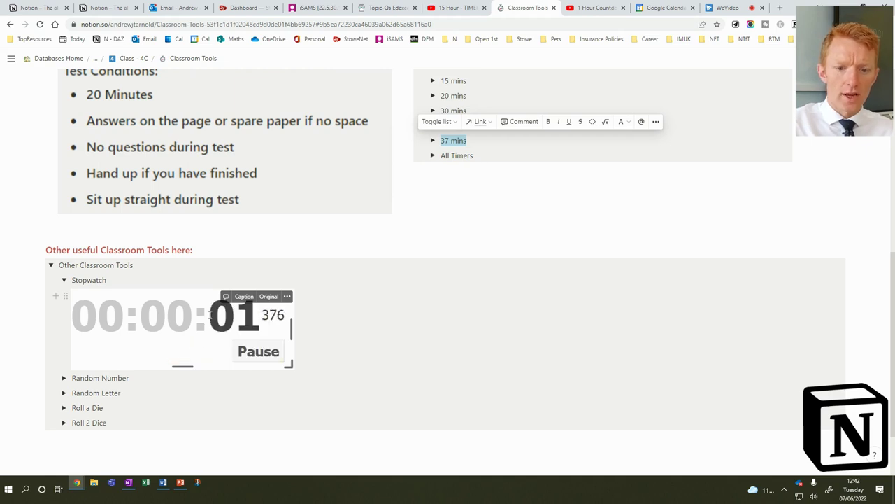
- Collapse the Stopwatch toggle, open the Random Number toggle, and shrink its embedded video to about two-thirds of the page width
left_click(63, 281)
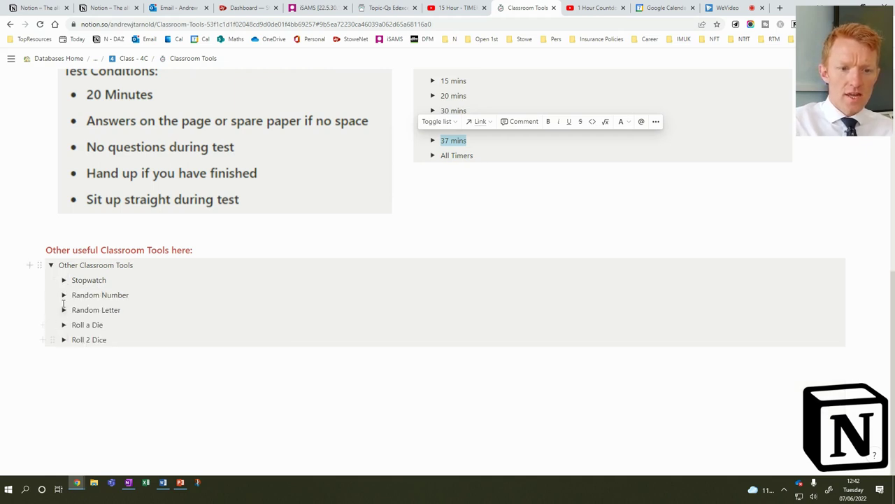
left_click(63, 297)
scroll(104, 260, "down", 1)
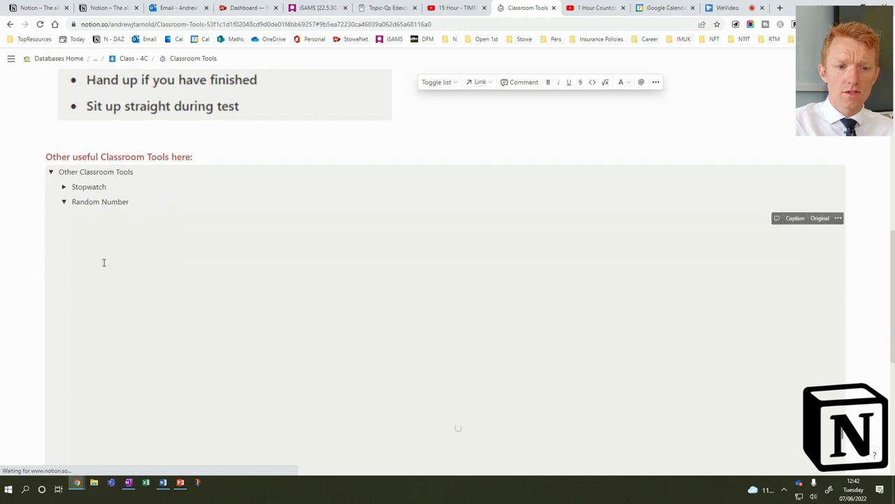
scroll(213, 280, "down", 2)
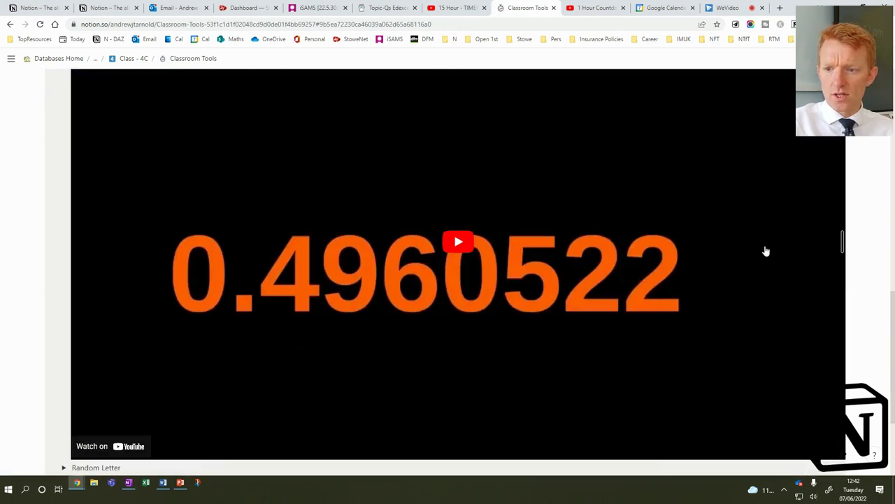
left_click_drag(843, 242, 568, 231)
scroll(315, 256, "up", 1)
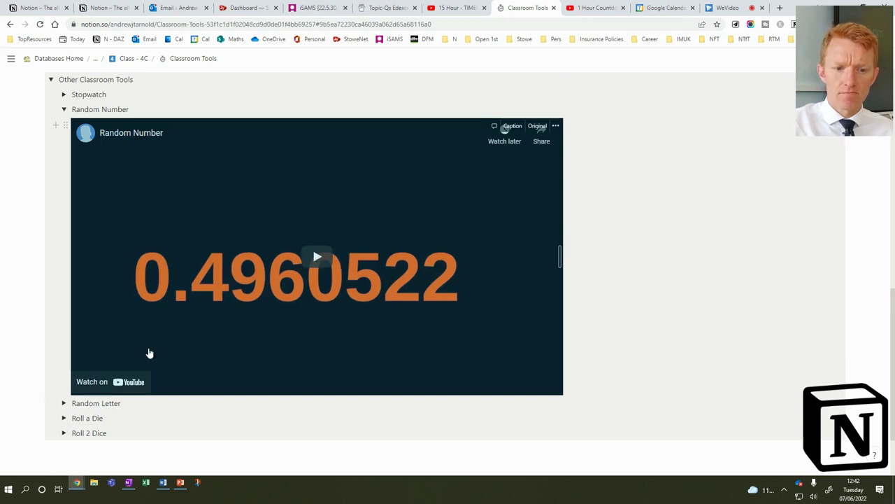
- Collapse and reopen the Random Number toggle, and try out its video by repeatedly playing and pausing it to generate numbers
left_click(64, 110)
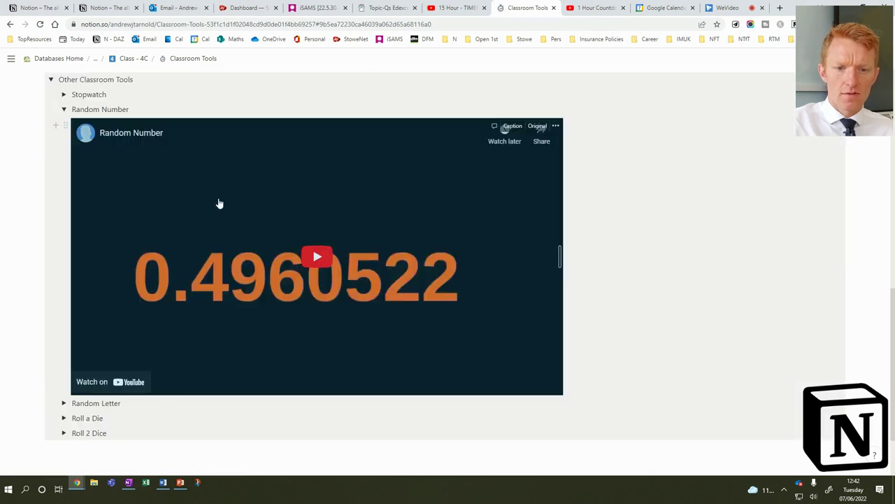
left_click(323, 264)
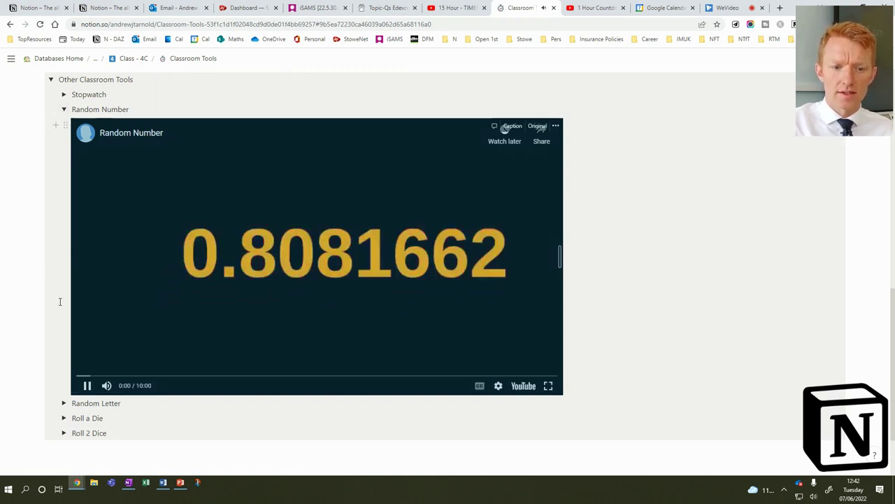
left_click(88, 385)
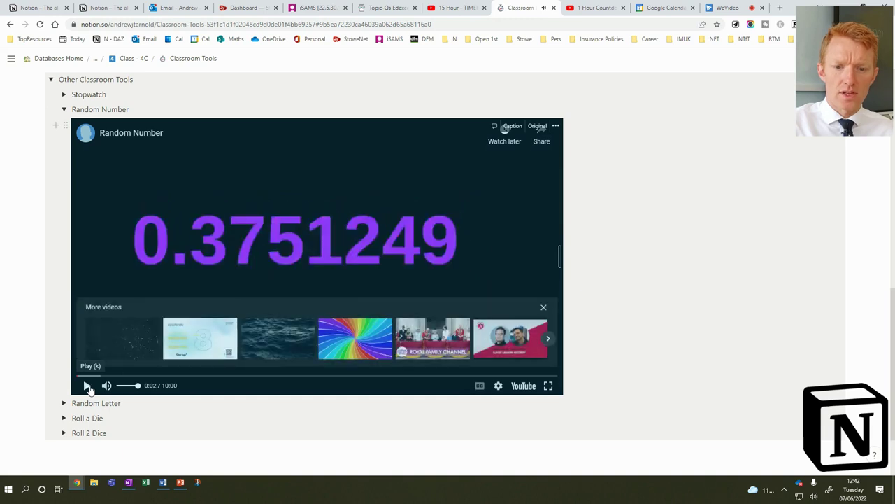
left_click(87, 386)
left_click(88, 386)
left_click(88, 385)
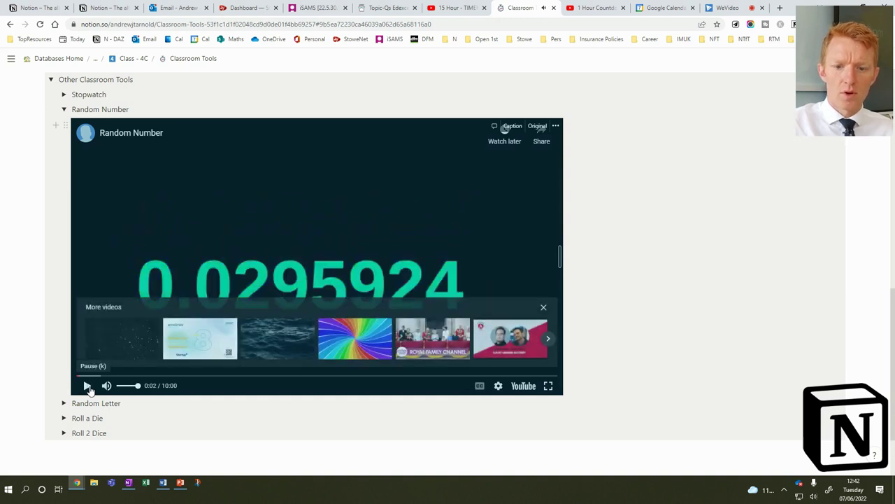
left_click(87, 385)
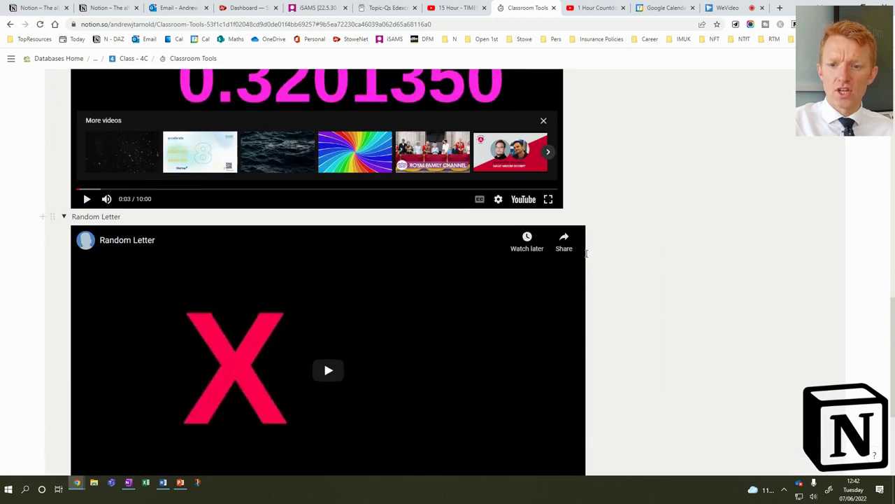
- Narrow the Random Letter video to match the Random Number one, reopen its toggle, and play and pause the video
left_click_drag(581, 368, 558, 364)
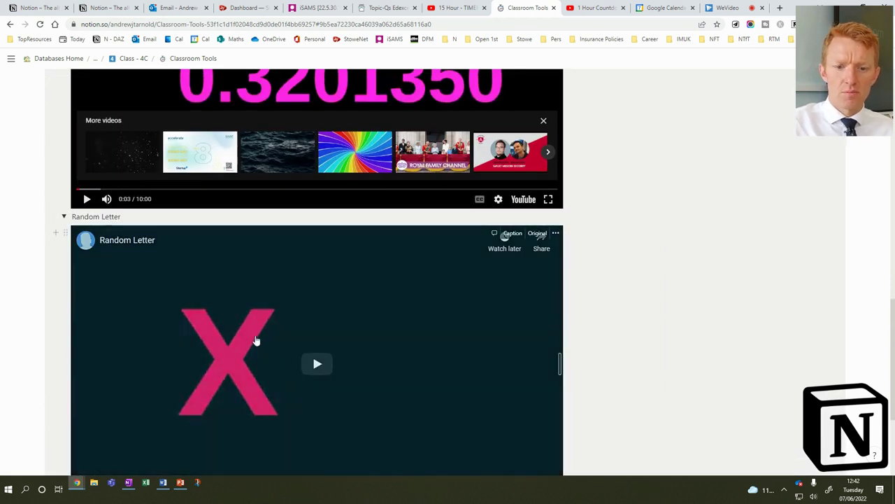
left_click(64, 217)
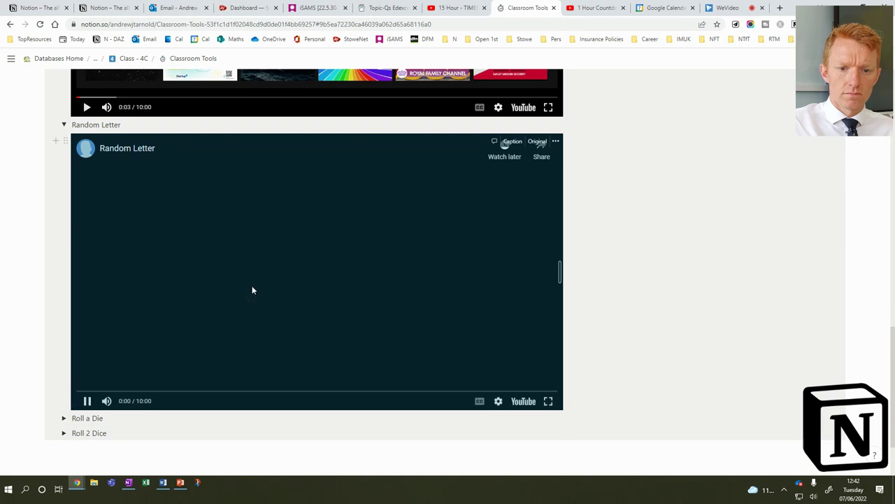
left_click(86, 400)
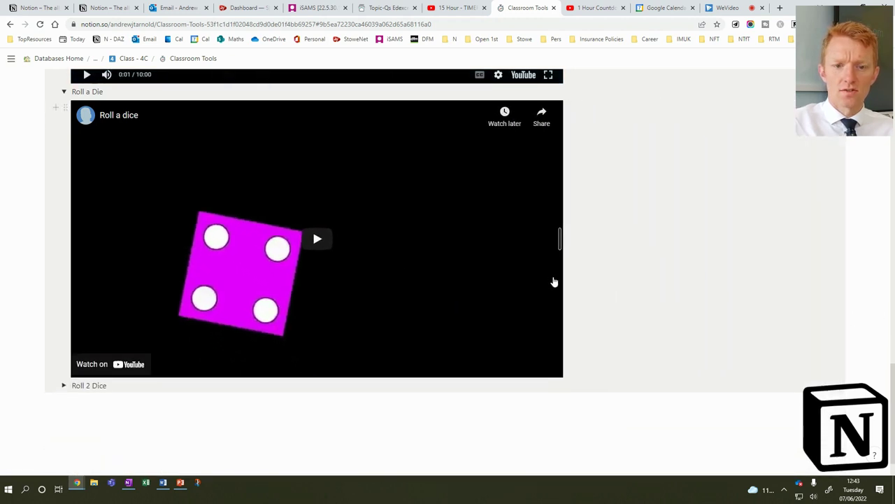
- Open the Roll 2 Dice toggle, shrink its video to match the Roll a Die video's width, and collapse and reopen the toggle
scroll(334, 239, "down", 1)
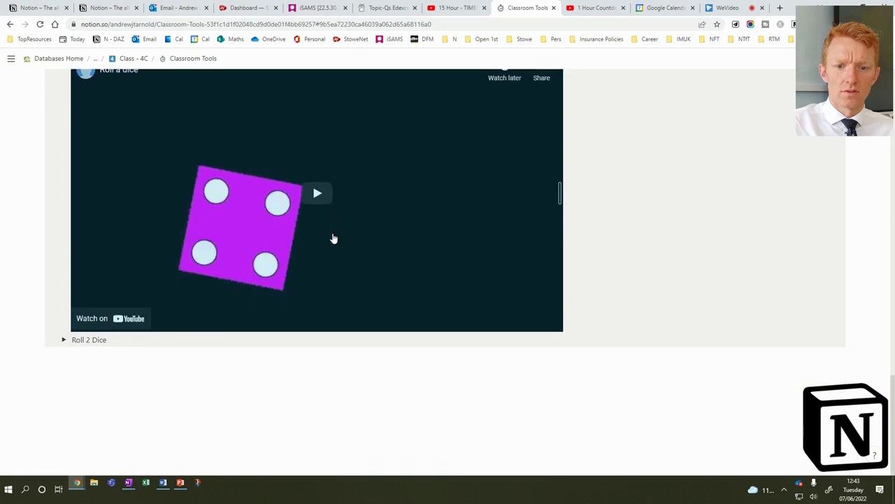
left_click(61, 341)
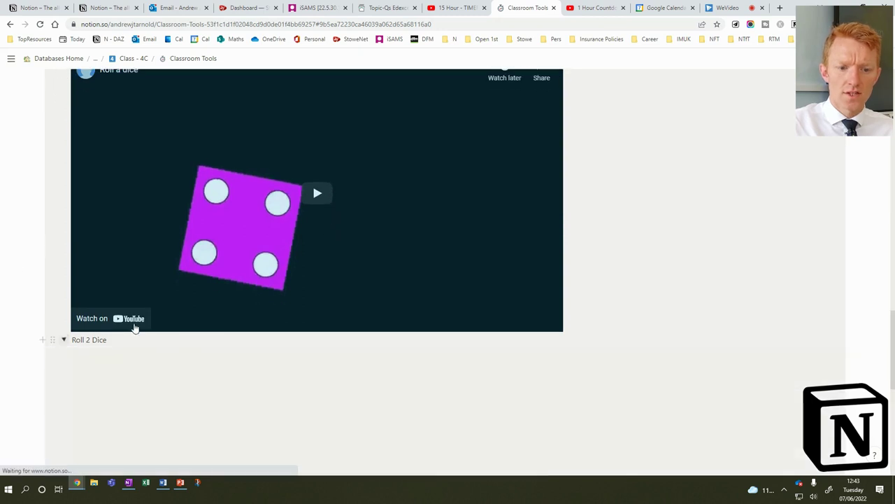
scroll(133, 324, "down", 3)
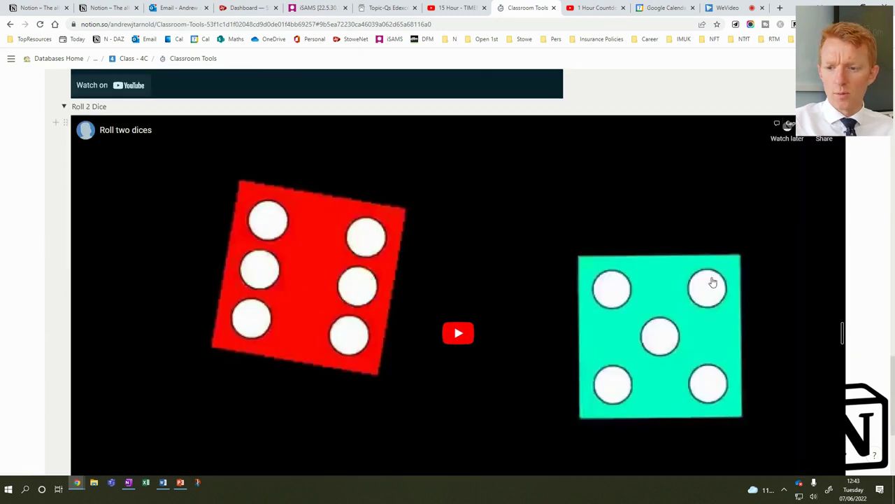
left_click_drag(844, 334, 563, 259)
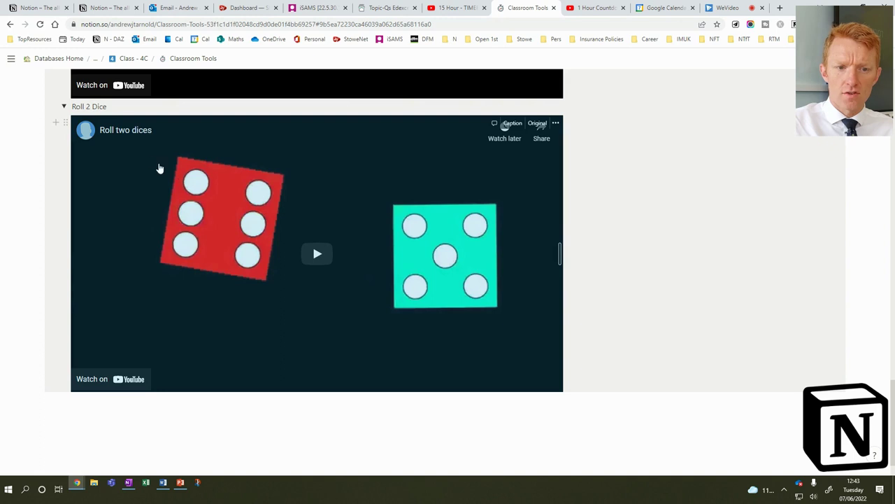
left_click(64, 106)
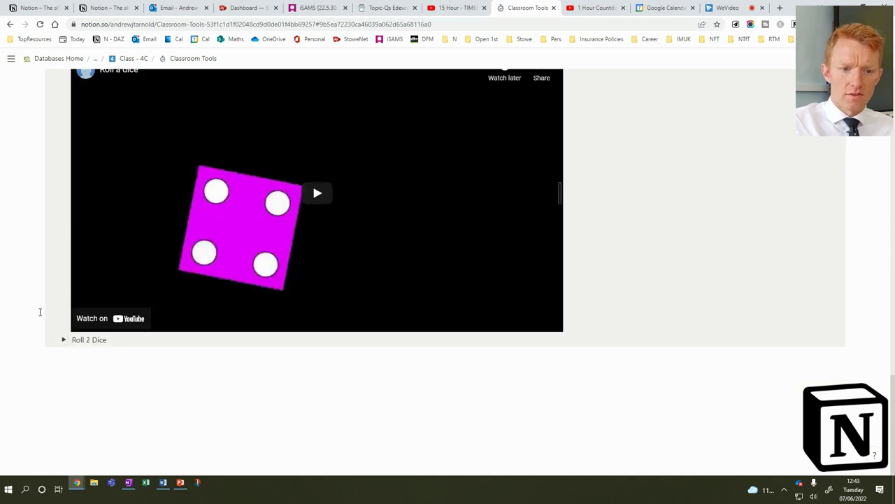
left_click(63, 340)
scroll(91, 325, "down", 3)
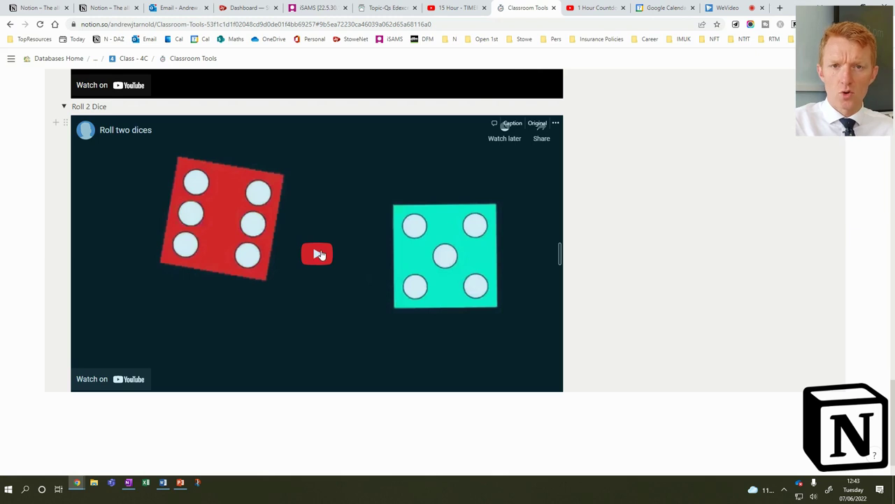
- Try out the Roll 2 Dice video by playing and pausing it, dismissing the video suggestions, and resuming playback
left_click(319, 254)
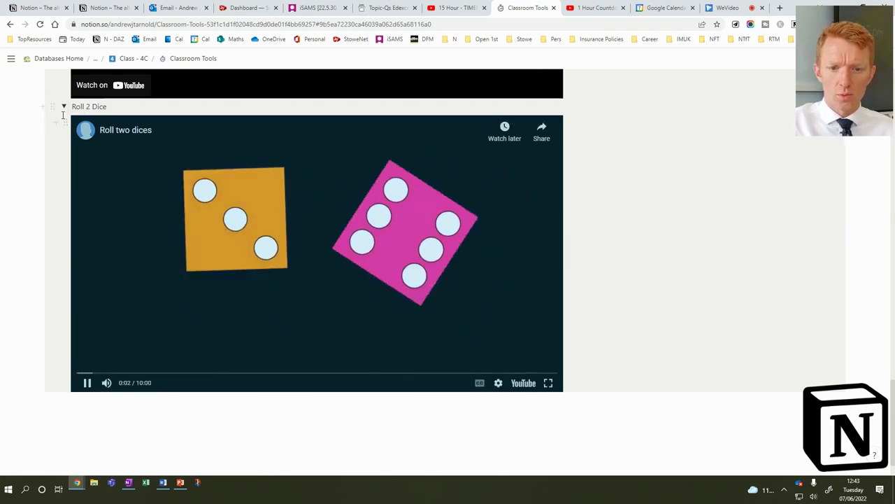
left_click(87, 383)
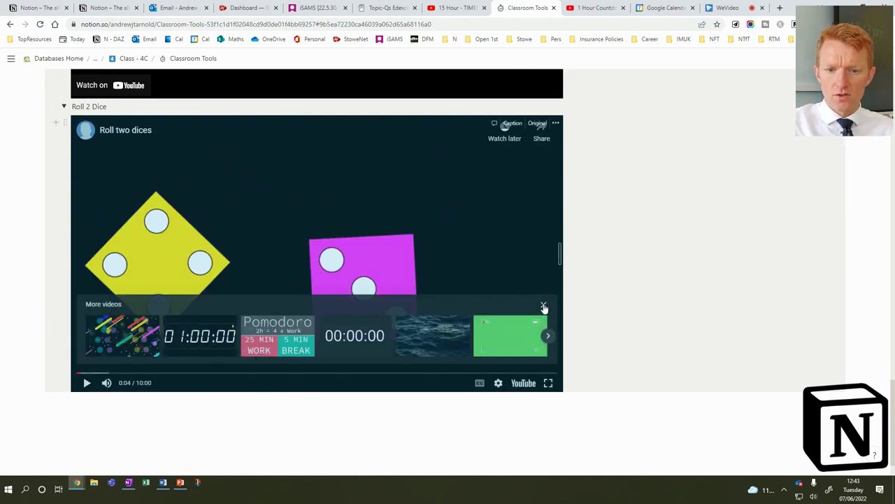
left_click(543, 307)
left_click(87, 383)
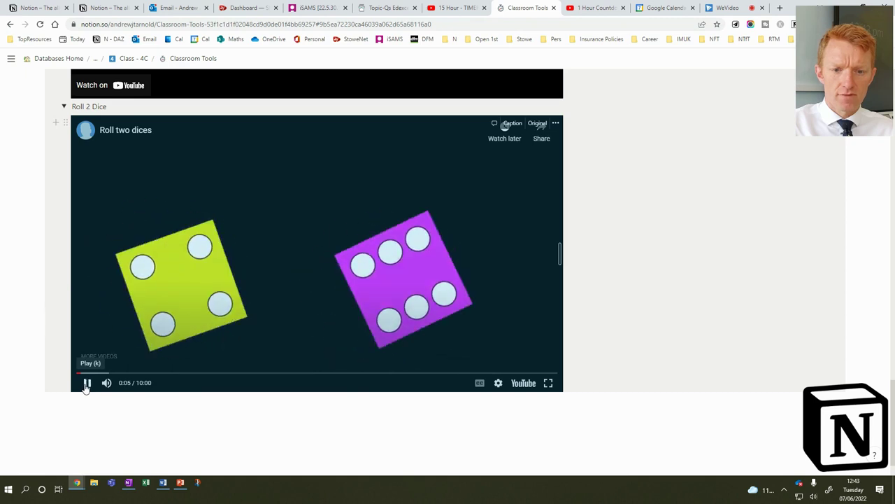
scroll(309, 181, "up", 3)
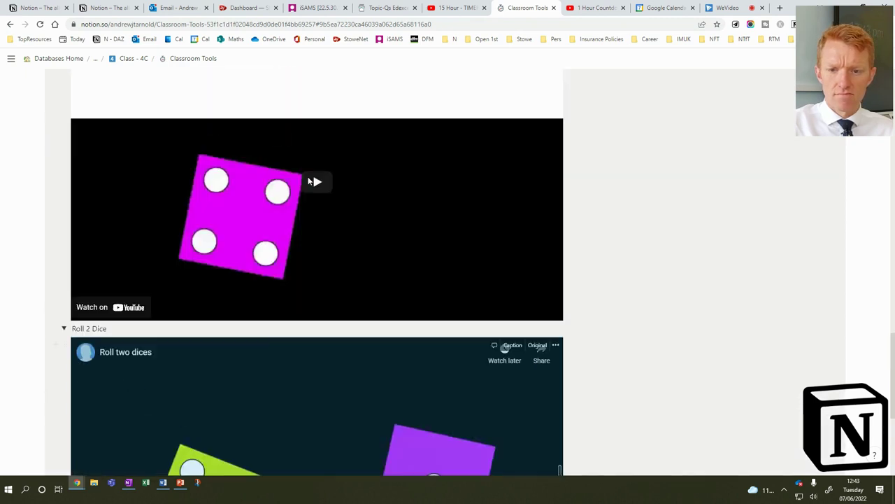
scroll(309, 181, "up", 15)
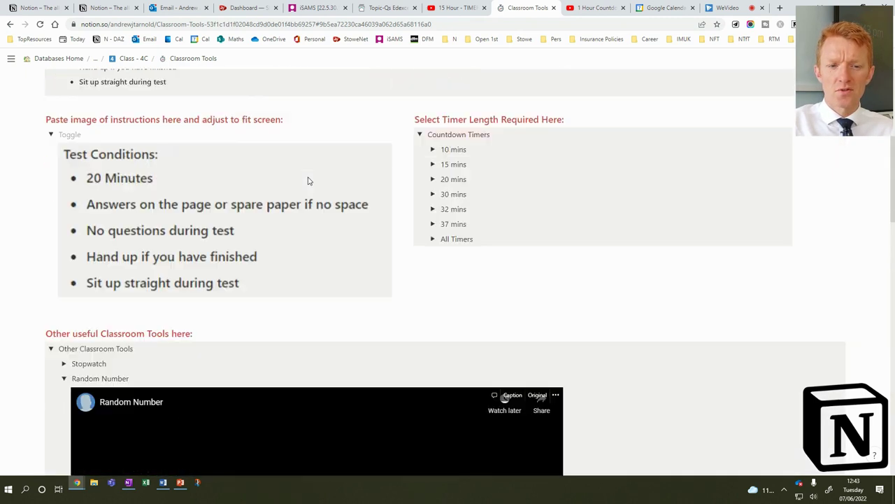
scroll(308, 180, "up", 5)
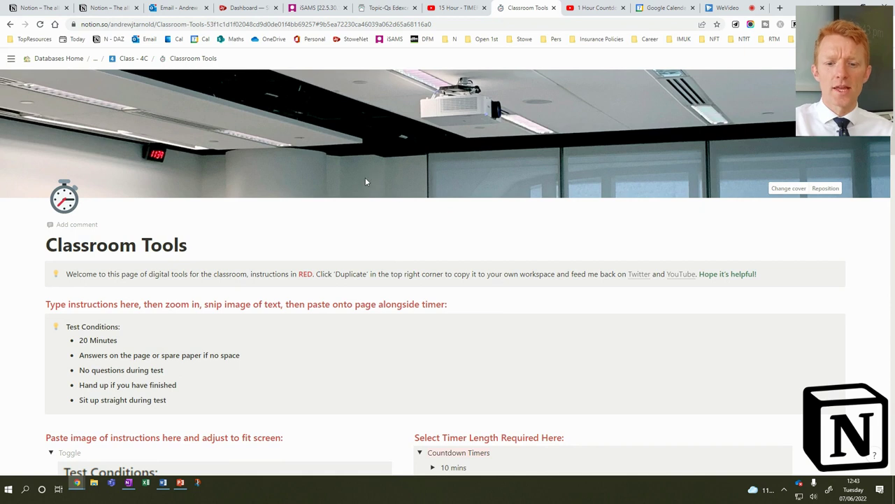
scroll(486, 359, "down", 3)
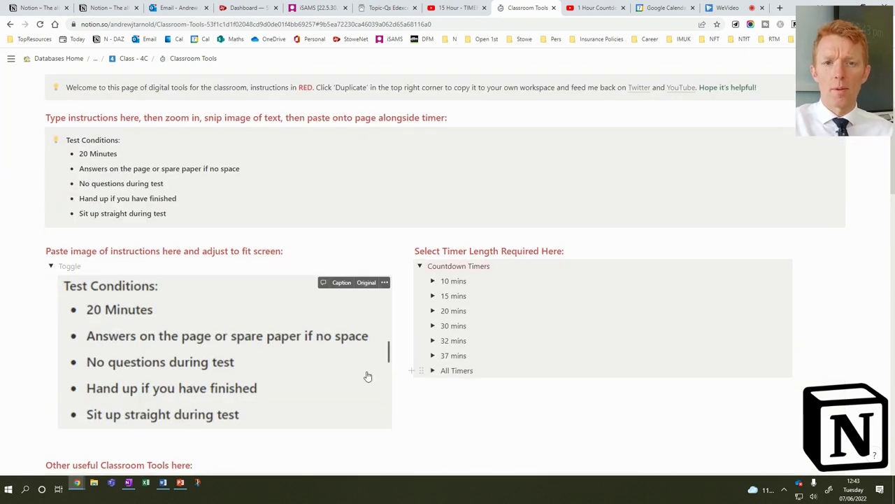